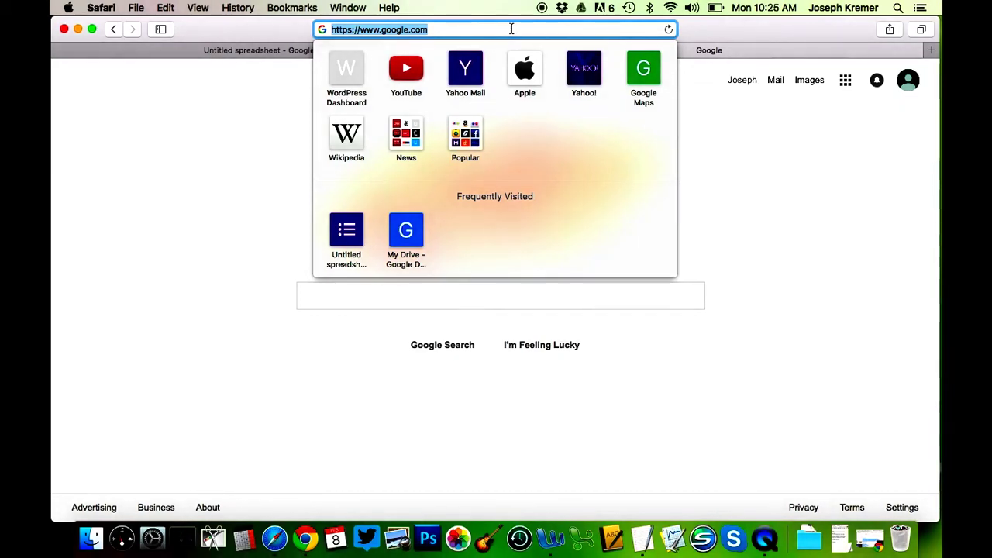
# Load google.com and open Google Sheets from the Google apps list
pyautogui.click(447, 29)
pyautogui.press('Return')
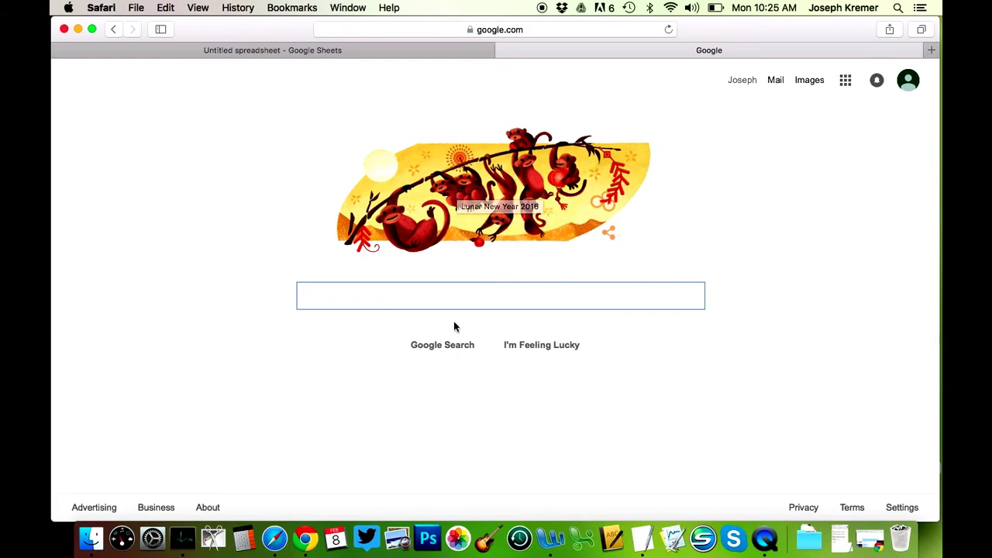
pyautogui.click(846, 81)
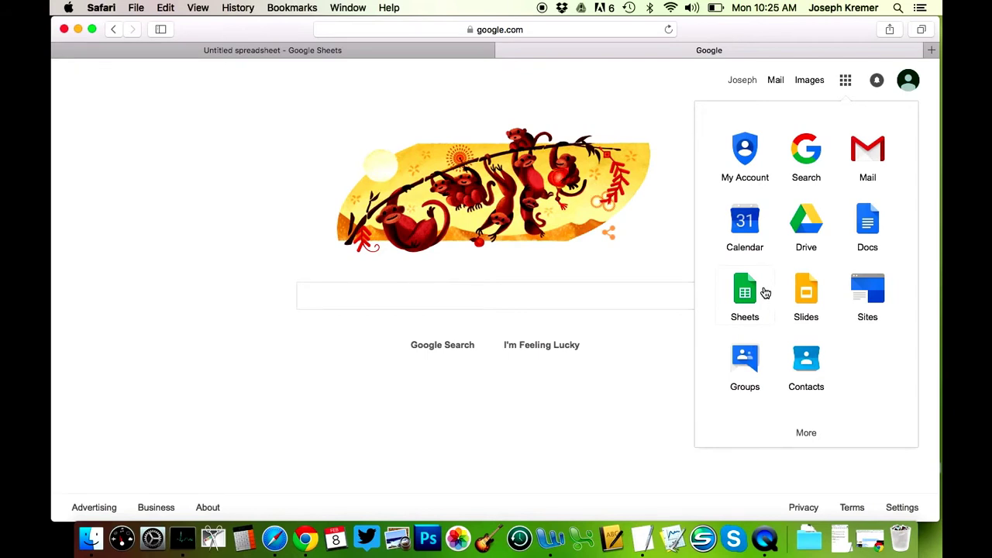
pyautogui.click(764, 290)
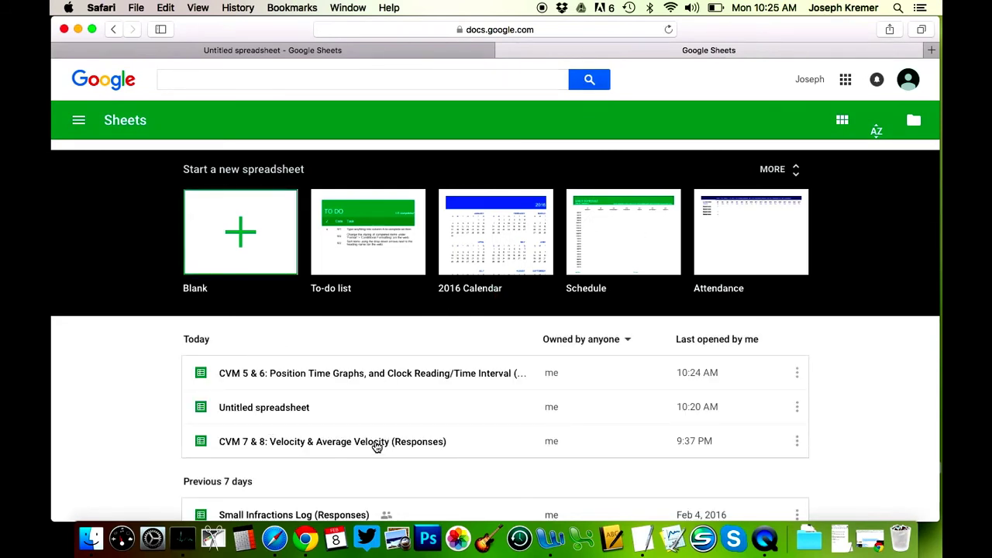
# Create a new blank spreadsheet
pyautogui.scroll(-1, 376, 448)
pyautogui.scroll(1, 376, 447)
pyautogui.click(260, 228)
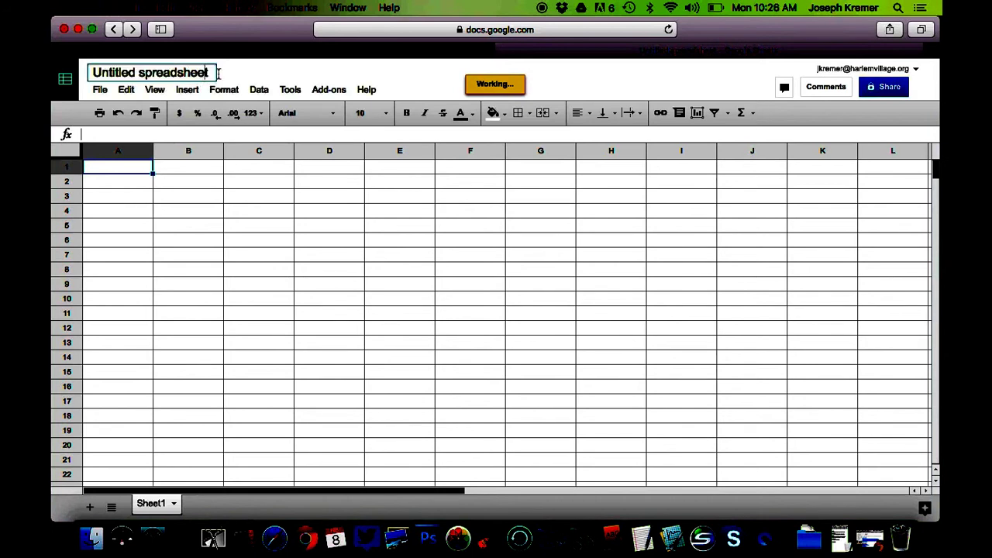
pyautogui.click(209, 73)
pyautogui.press('Left')
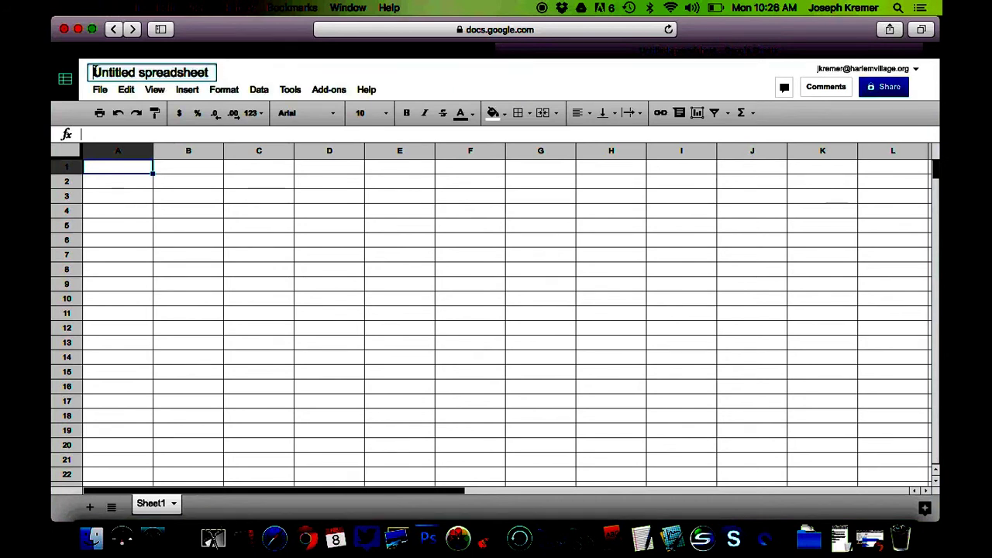
pyautogui.press('Return')
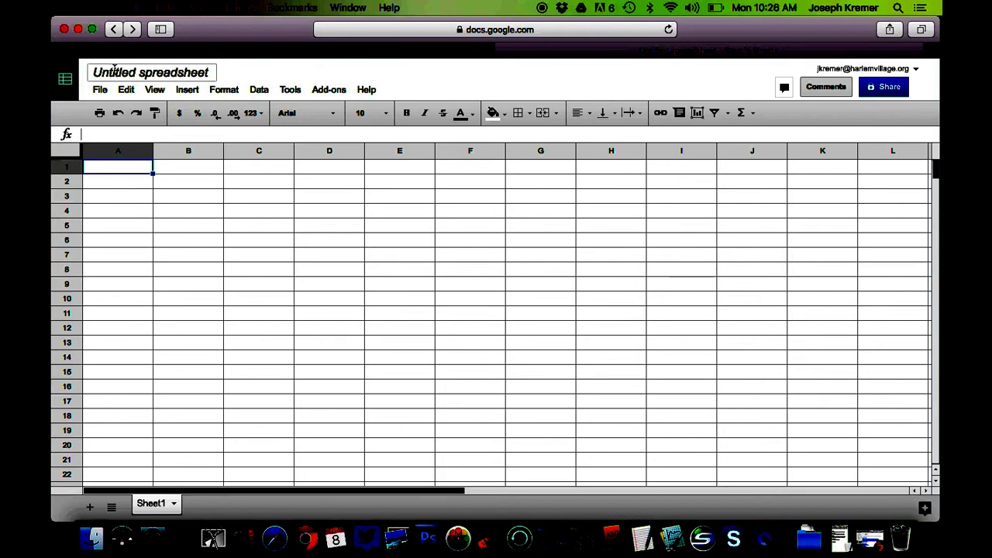
# Rename the spreadsheet "The Effect of Mass on Length for a Rubber Band" followed by a hyphen and the teacher's name
pyautogui.click(115, 70)
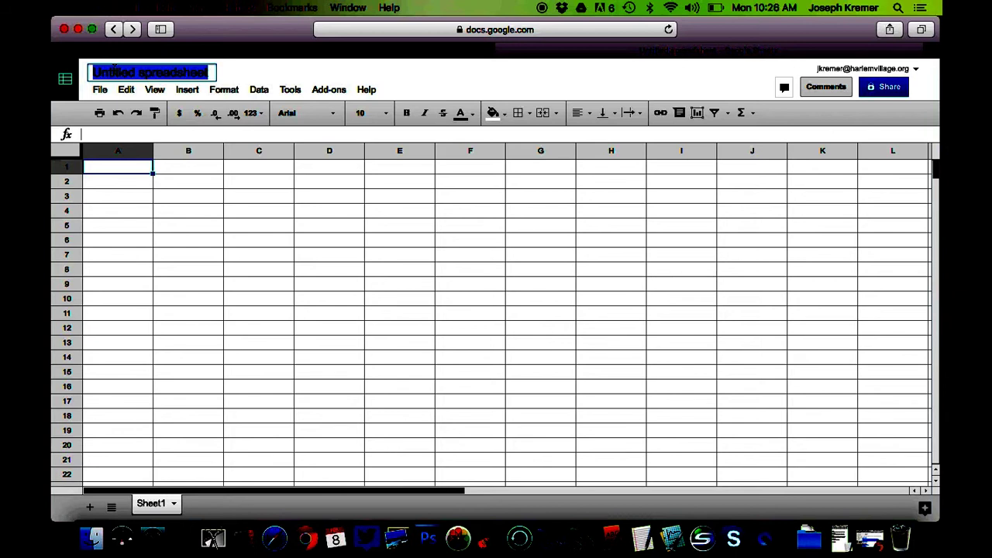
pyautogui.write('The Eff')
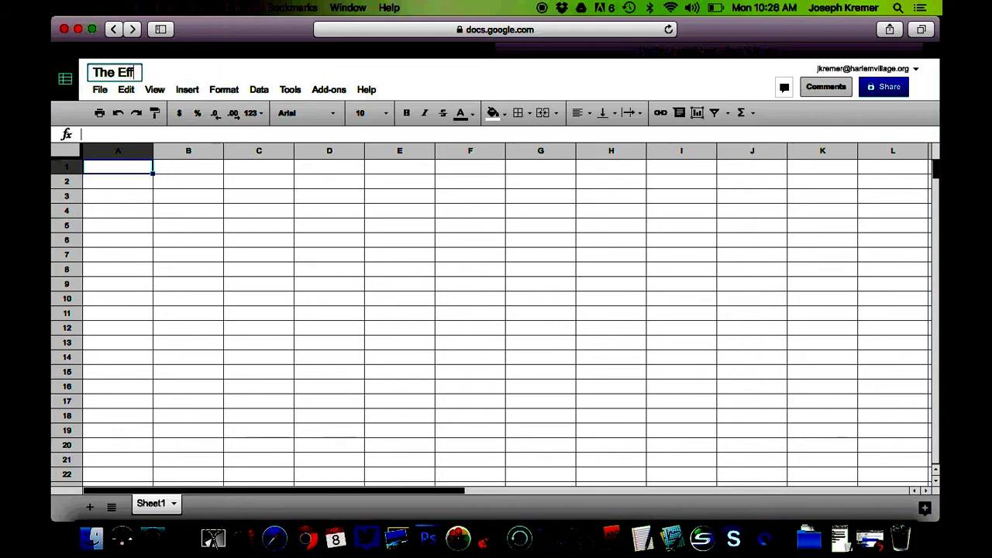
pyautogui.write('ect of Mass ')
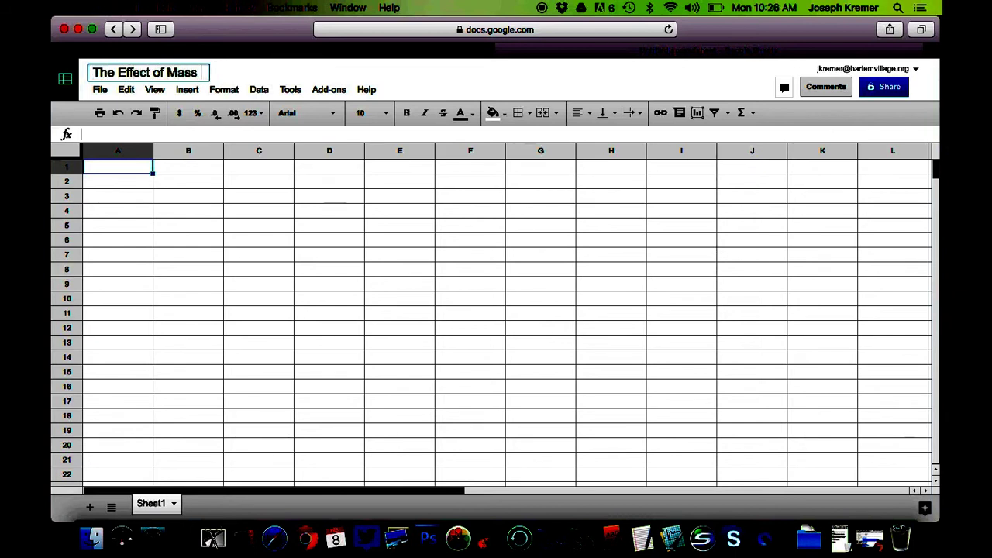
pyautogui.write('on Length')
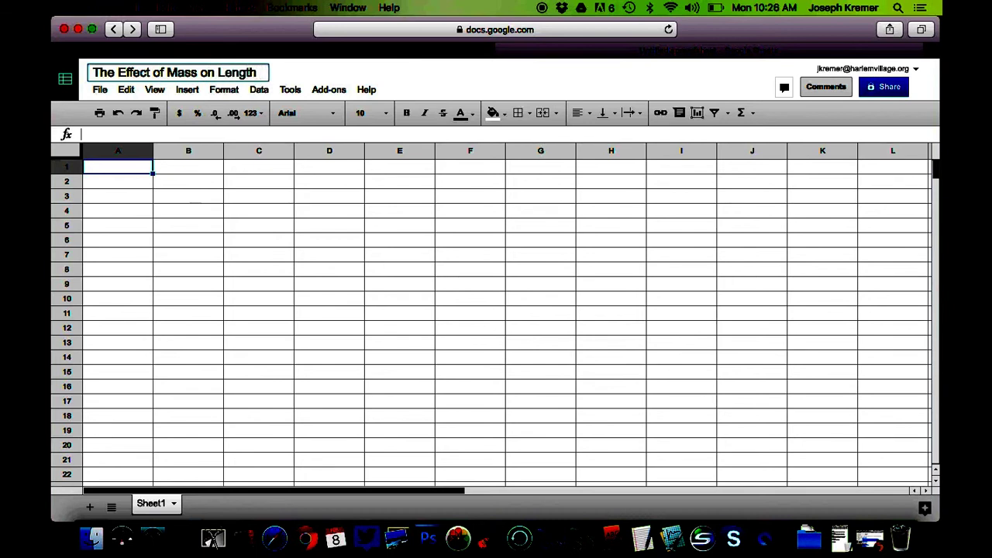
pyautogui.write(' f')
pyautogui.press('BackSpace')
pyautogui.press('BackSpace')
pyautogui.write('for a R')
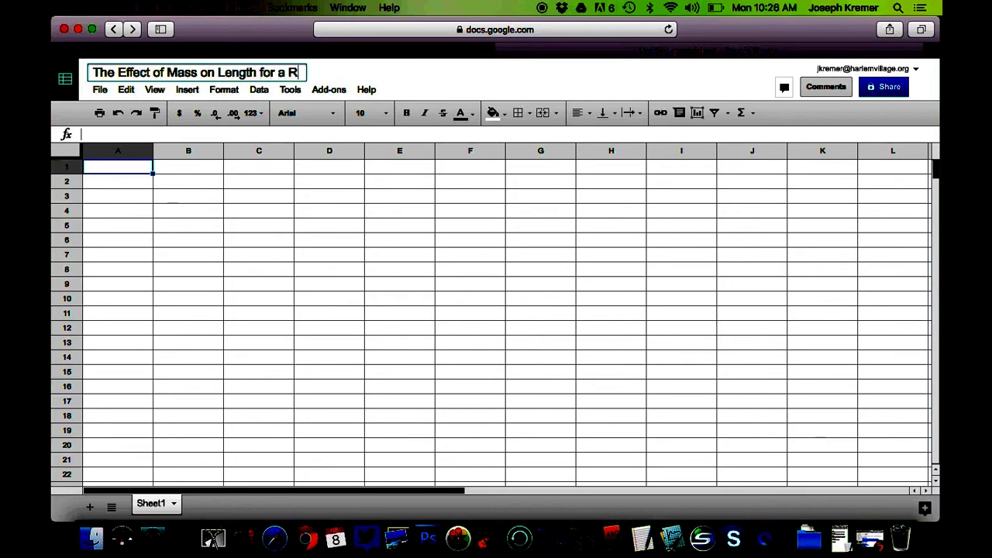
pyautogui.write('ubber M')
pyautogui.press('BackSpace')
pyautogui.write('B')
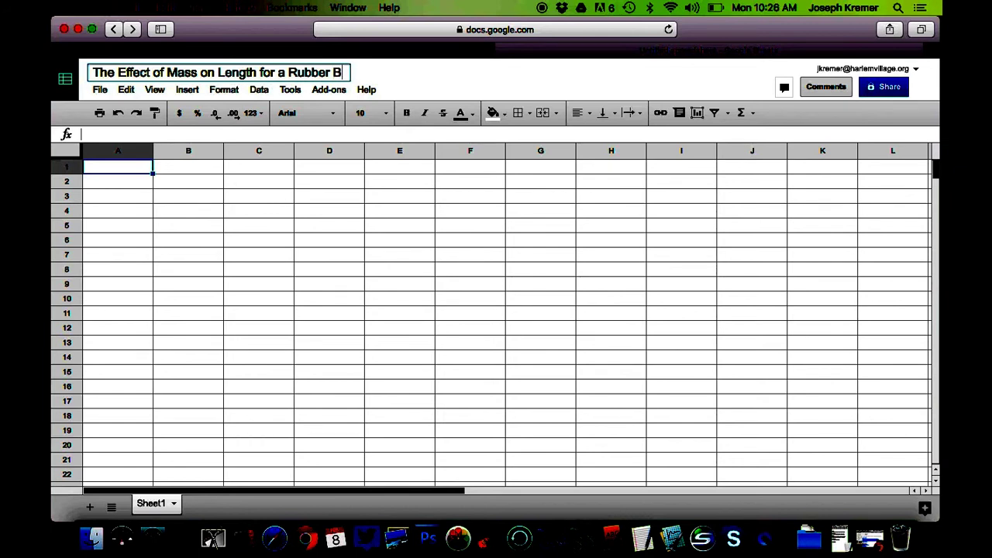
pyautogui.write('and - Mr Kremer')
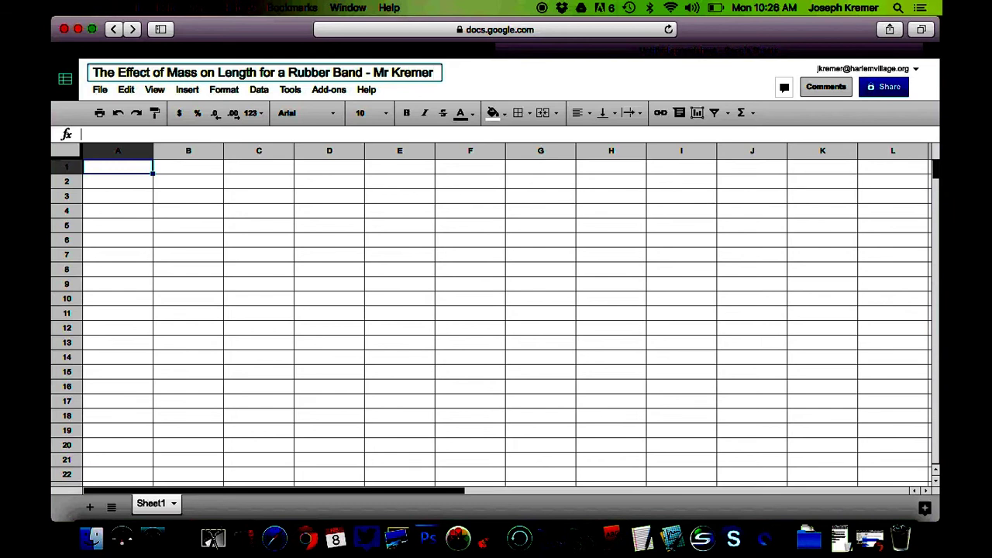
pyautogui.click(210, 228)
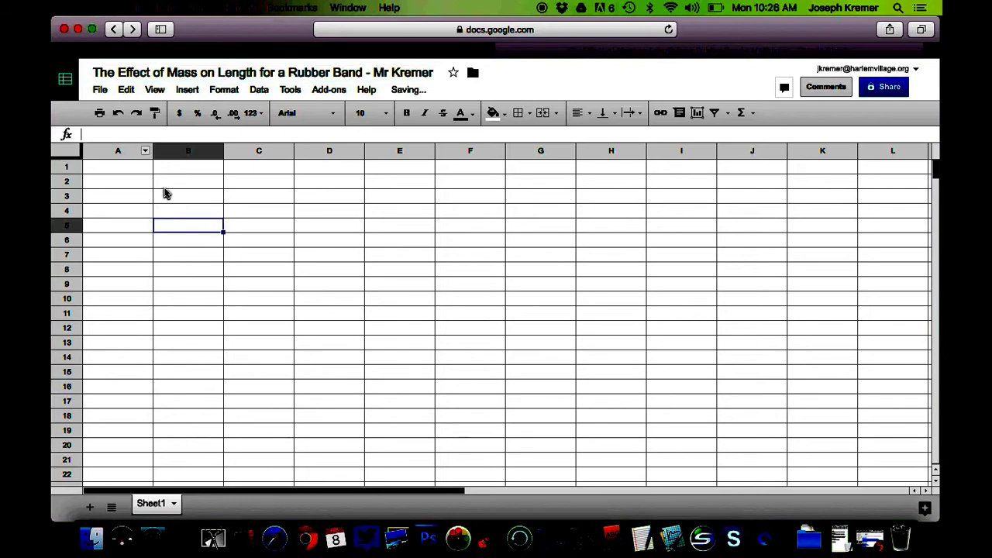
pyautogui.moveTo(126, 169); pyautogui.dragTo(124, 412)
pyautogui.moveTo(202, 171); pyautogui.dragTo(181, 406)
pyautogui.moveTo(117, 171); pyautogui.dragTo(124, 294)
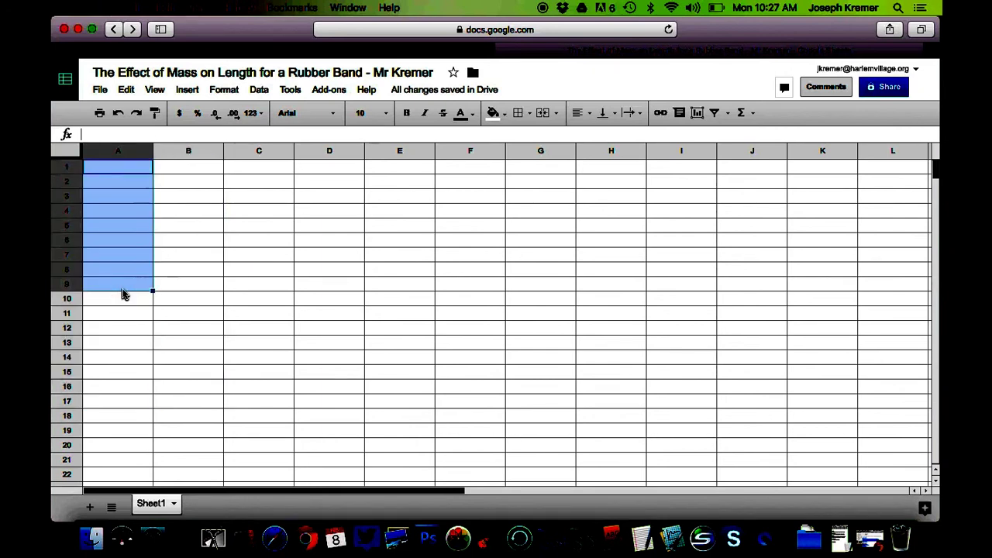
pyautogui.click(122, 166)
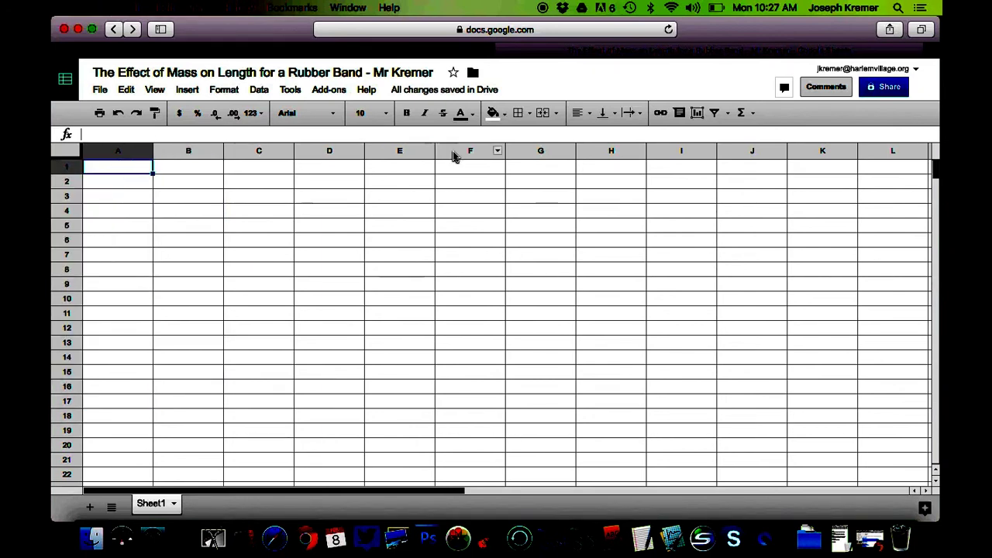
pyautogui.keyDown('shift'); pyautogui.click(645, 170); pyautogui.keyUp('shift')
pyautogui.press('Down')
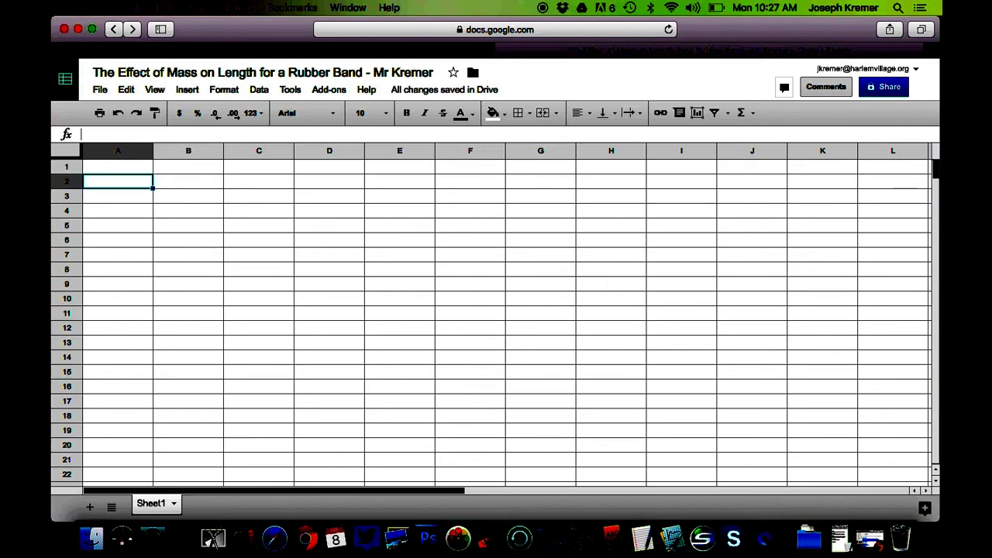
pyautogui.press('Down')
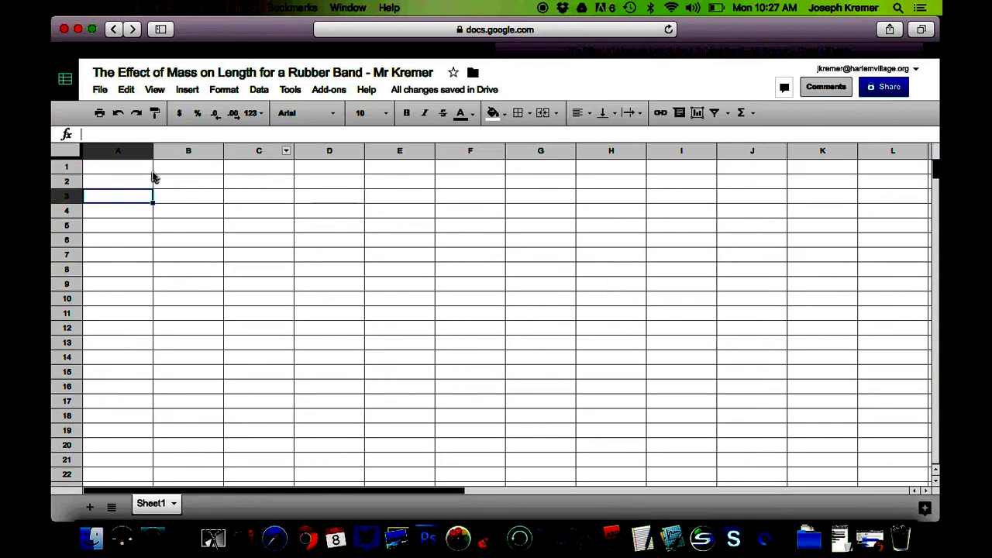
pyautogui.moveTo(132, 168); pyautogui.dragTo(136, 411)
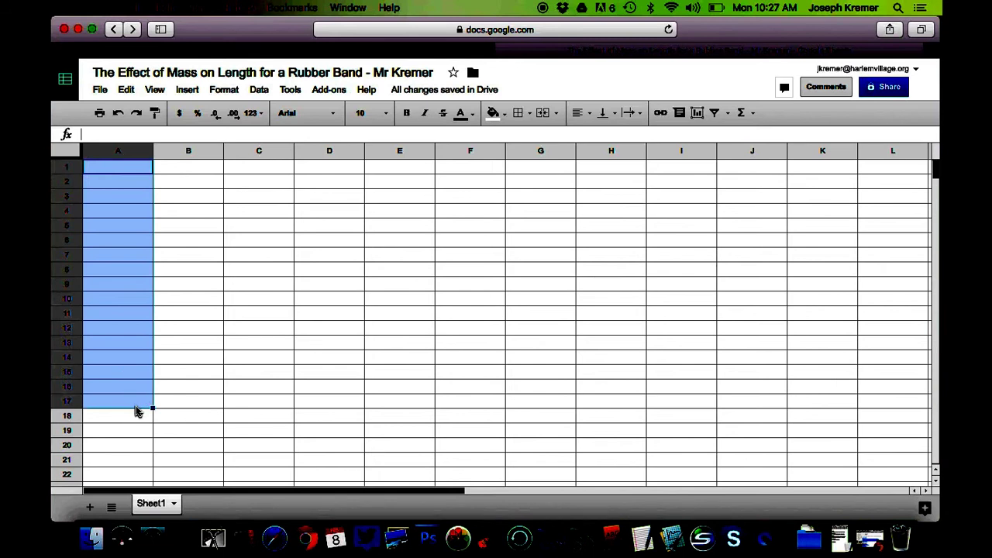
pyautogui.press('Right')
pyautogui.press('Right')
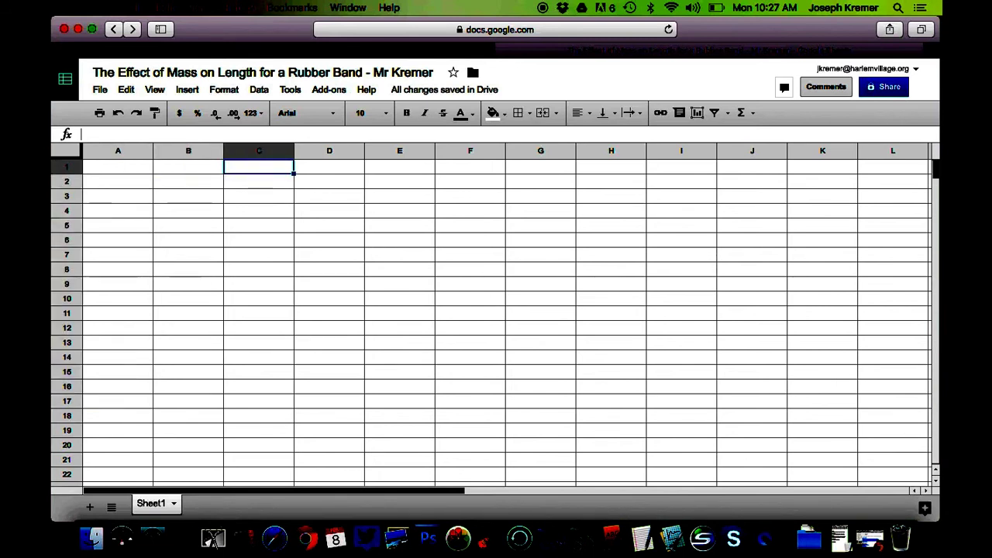
pyautogui.press('Left')
pyautogui.press('Left')
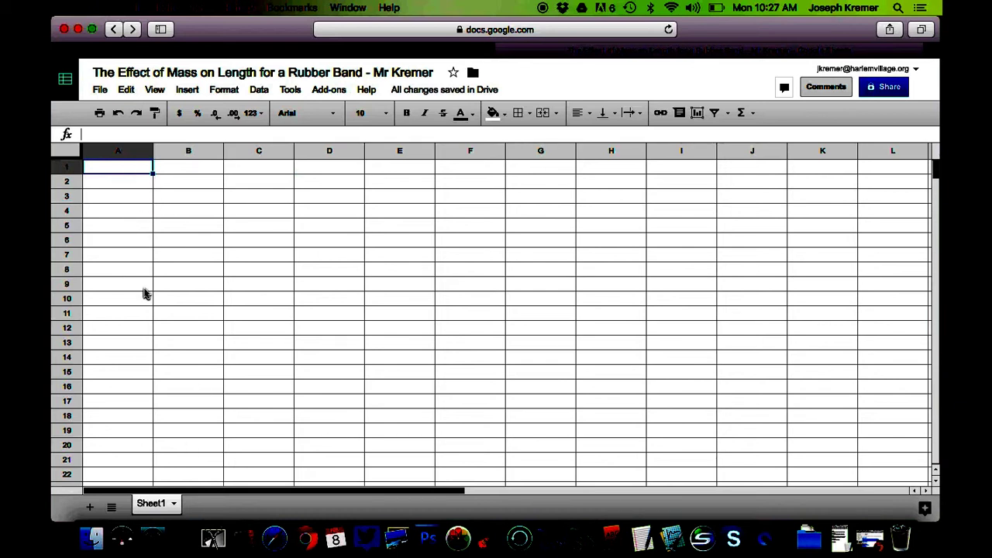
pyautogui.moveTo(128, 169); pyautogui.dragTo(119, 354)
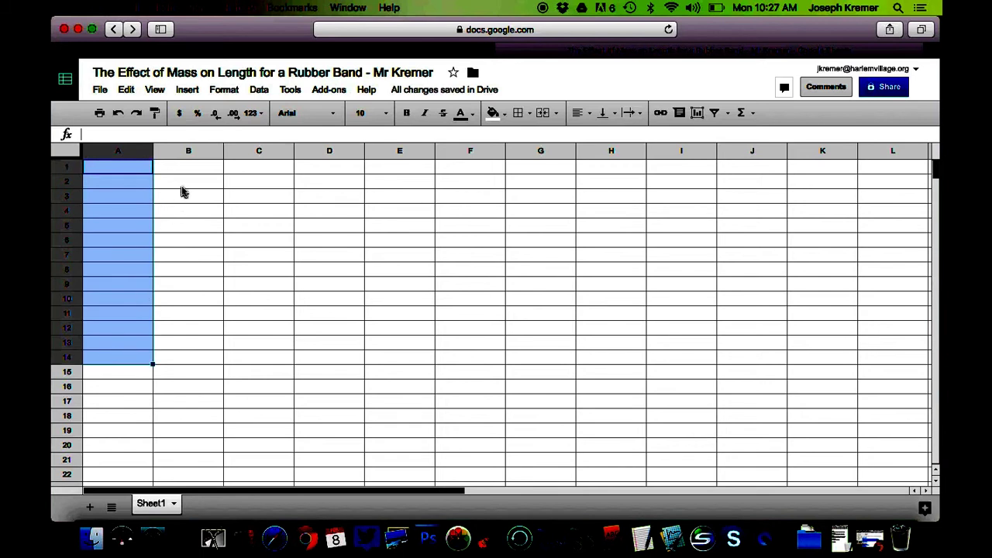
pyautogui.moveTo(186, 167); pyautogui.dragTo(177, 371)
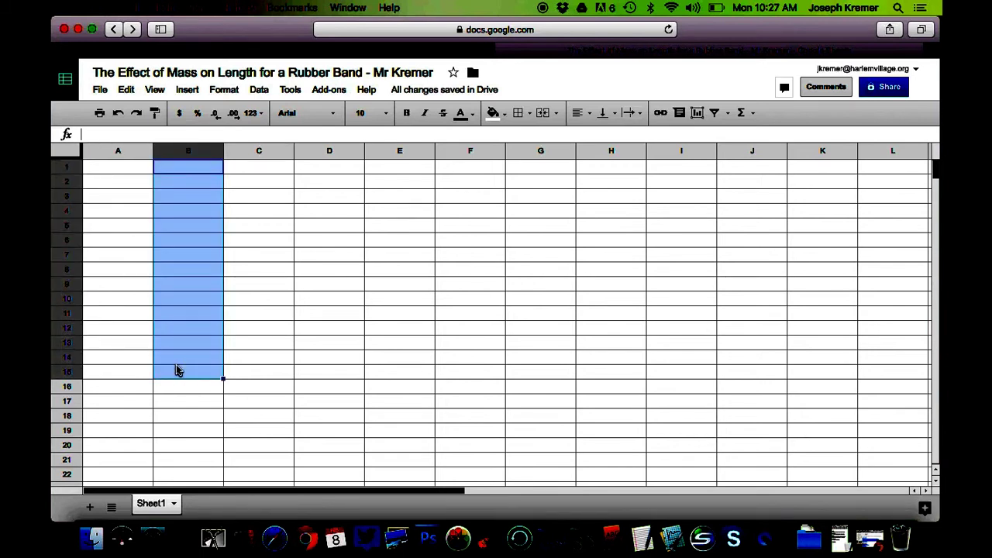
# Enter the column headers Mass in cell A1 and Length in cell B1
pyautogui.click(121, 196)
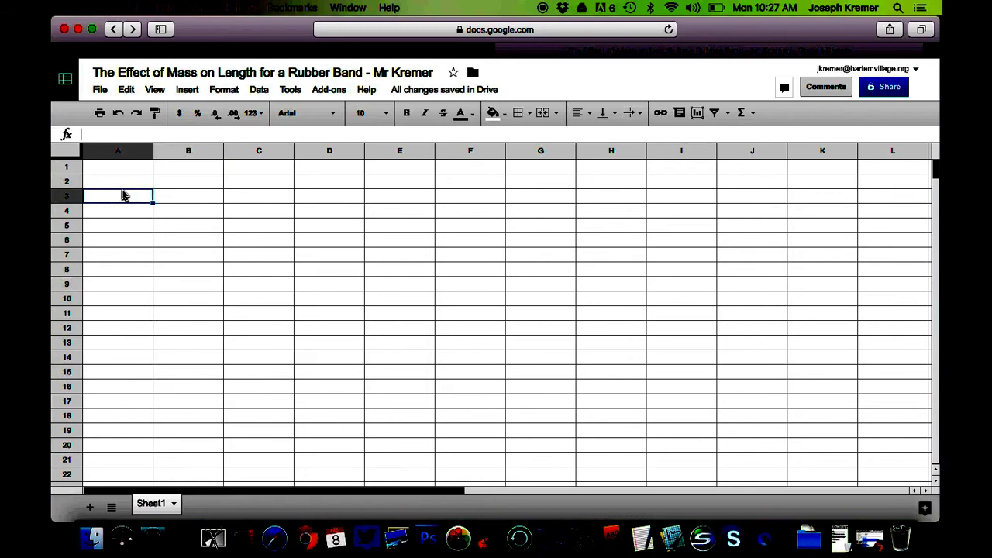
pyautogui.press('Up')
pyautogui.press('Up')
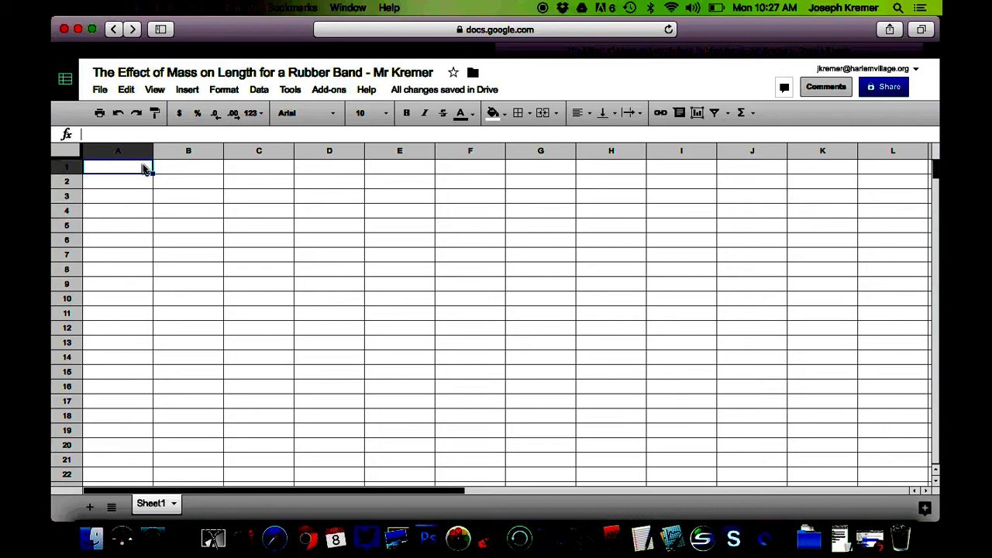
pyautogui.write('Mass')
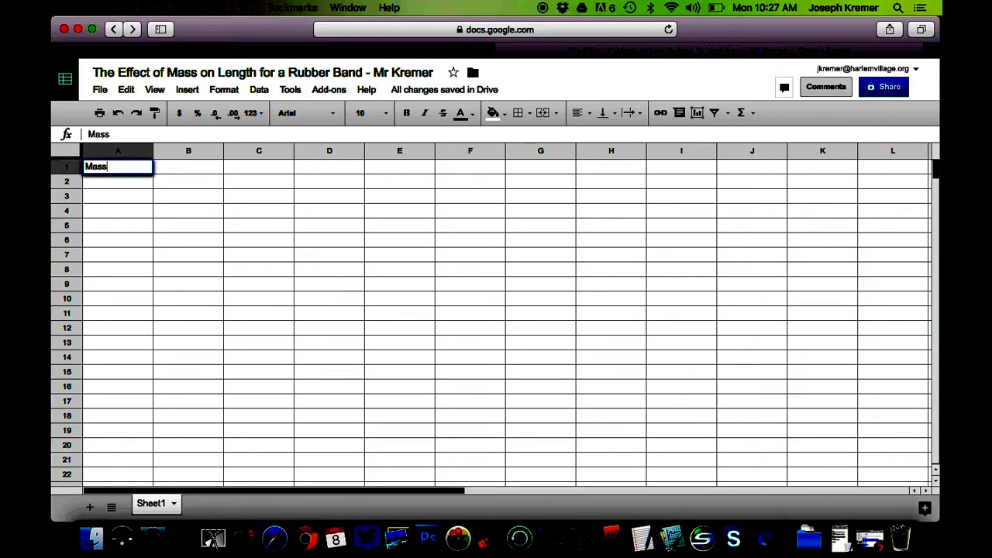
pyautogui.press('Tab')
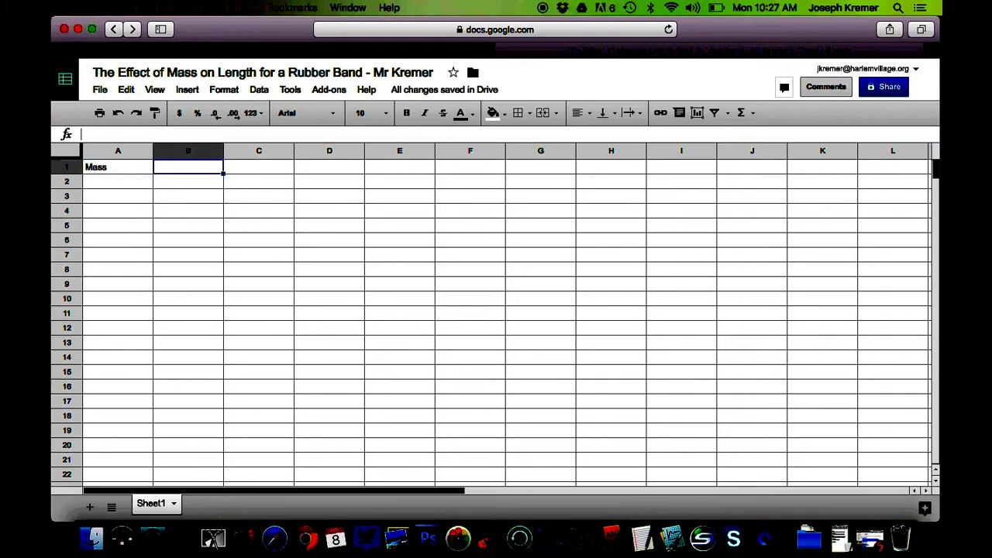
pyautogui.write('Length')
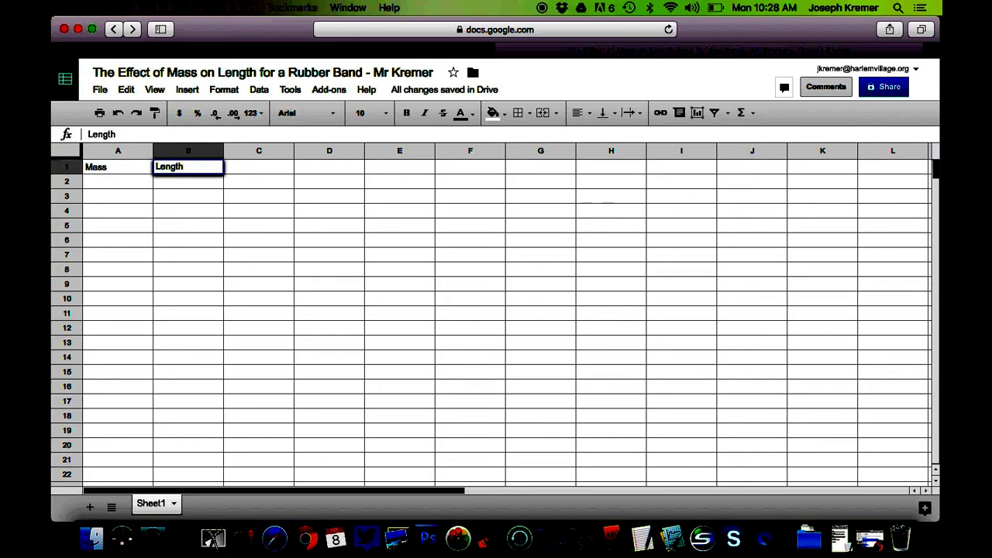
pyautogui.press('Tab')
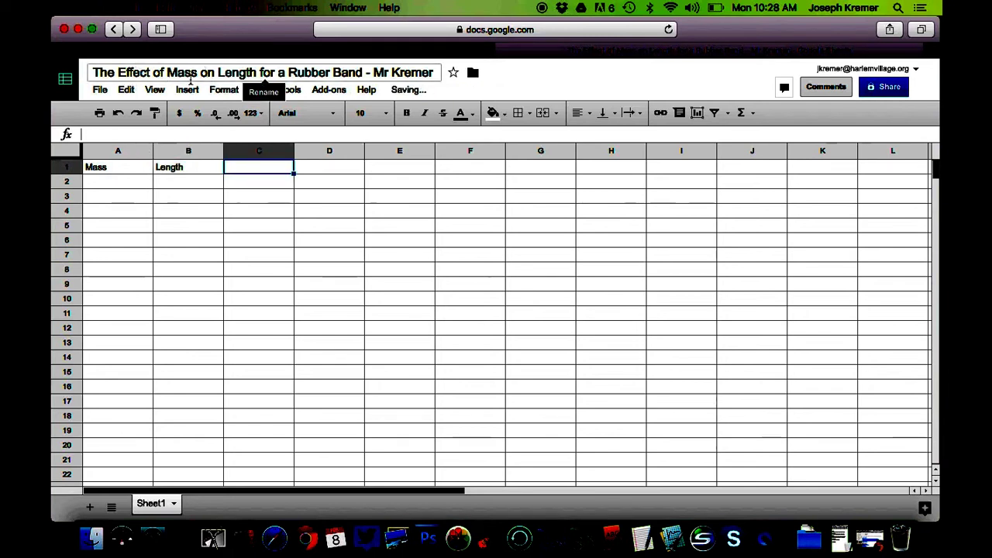
# Add the unit to the Mass header in cell A1 so it reads "Mass (kg)"
pyautogui.click(126, 172)
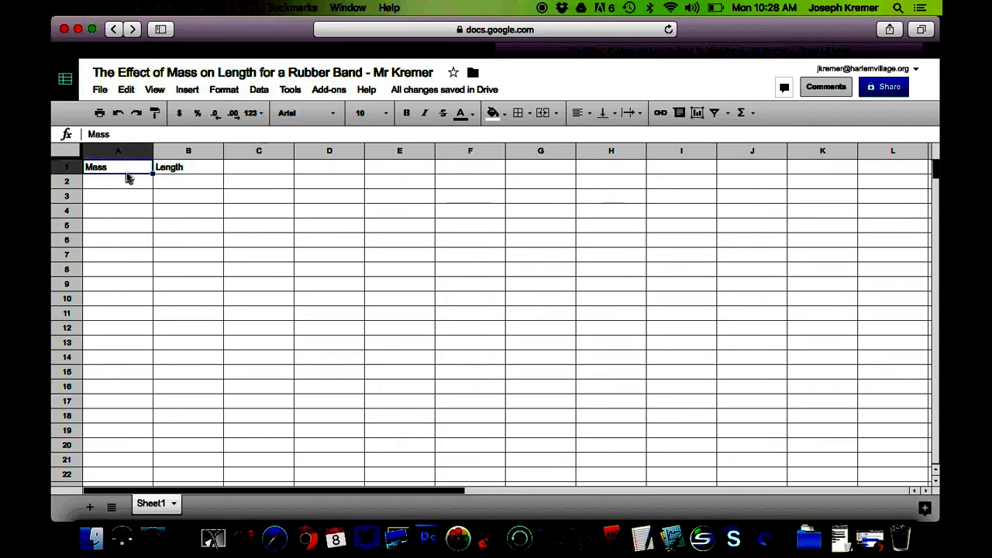
pyautogui.click(172, 167)
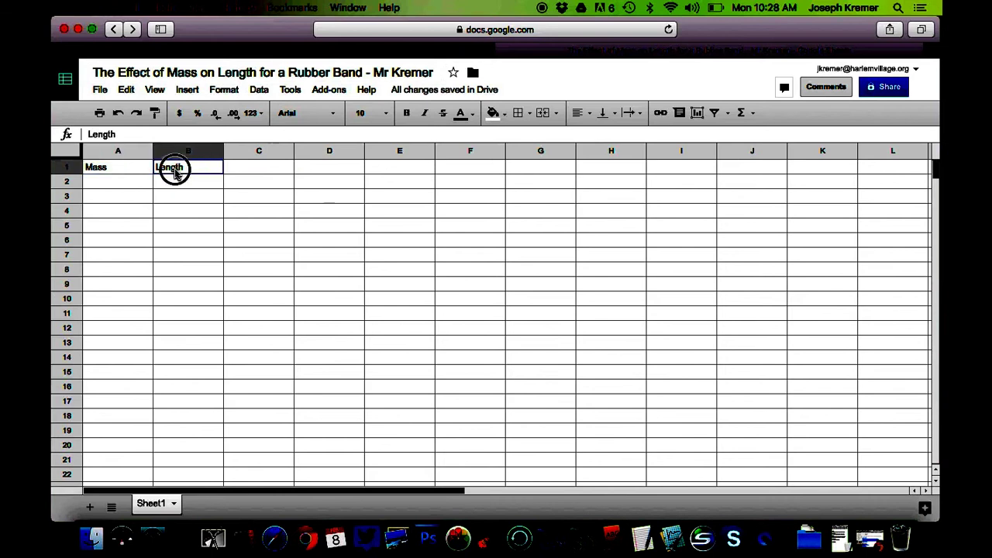
pyautogui.click(130, 174)
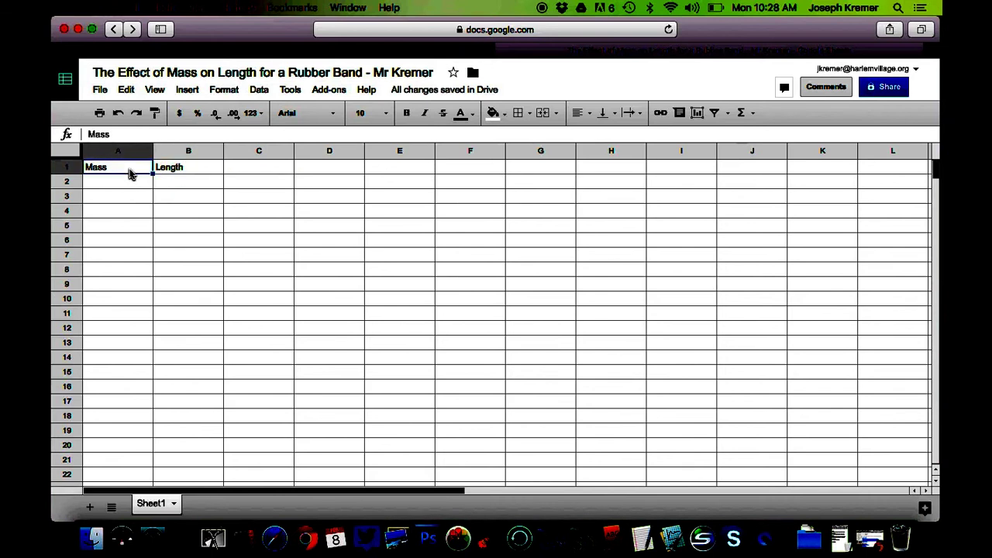
pyautogui.click(132, 136)
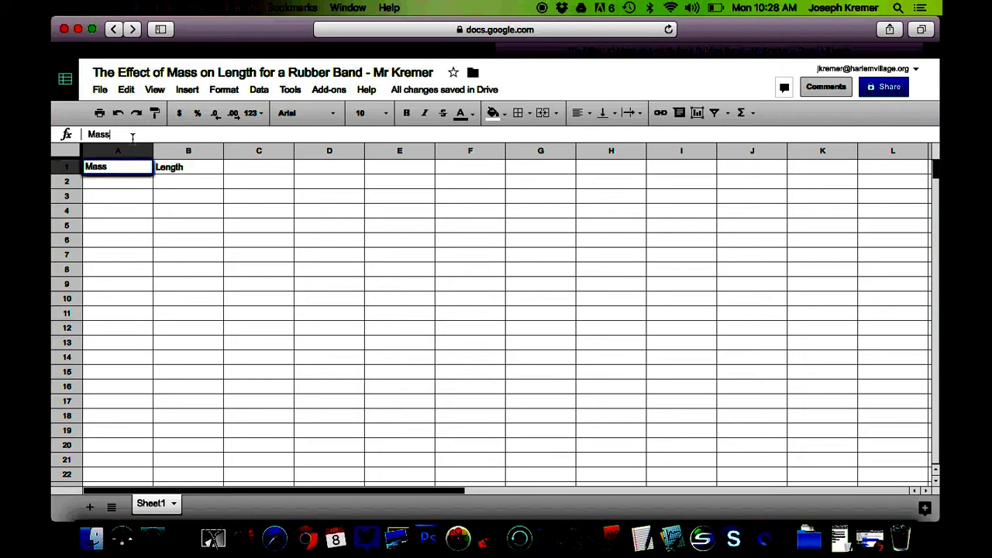
pyautogui.write('(kg)')
# Add the unit to the Length header in cell B1 so it reads "Length (cm)"
pyautogui.click(204, 166)
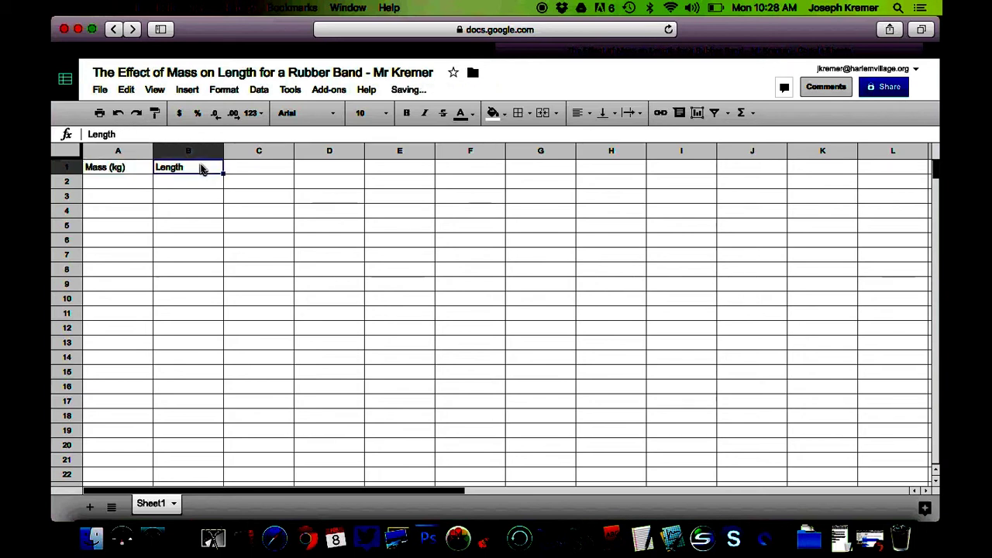
pyautogui.click(170, 135)
pyautogui.write('(cm')
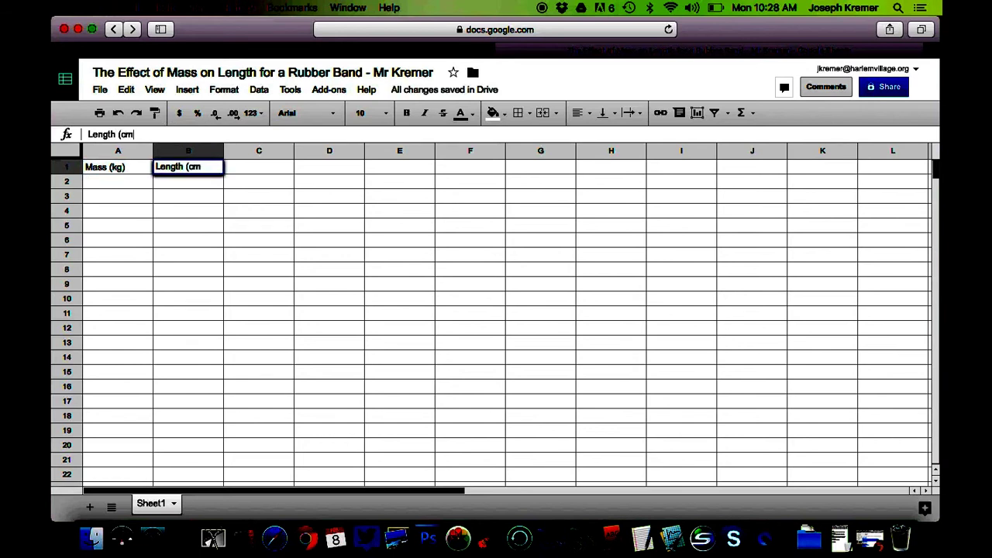
pyautogui.press('Return')
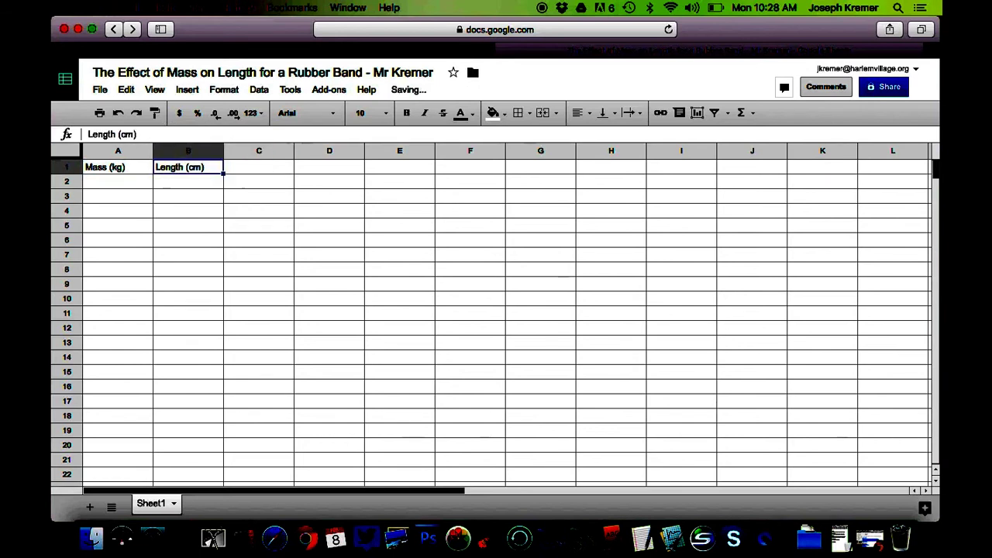
# Enter the first measurement in row 2, with mass 0 in A2 and length 41 in B2
pyautogui.click(117, 182)
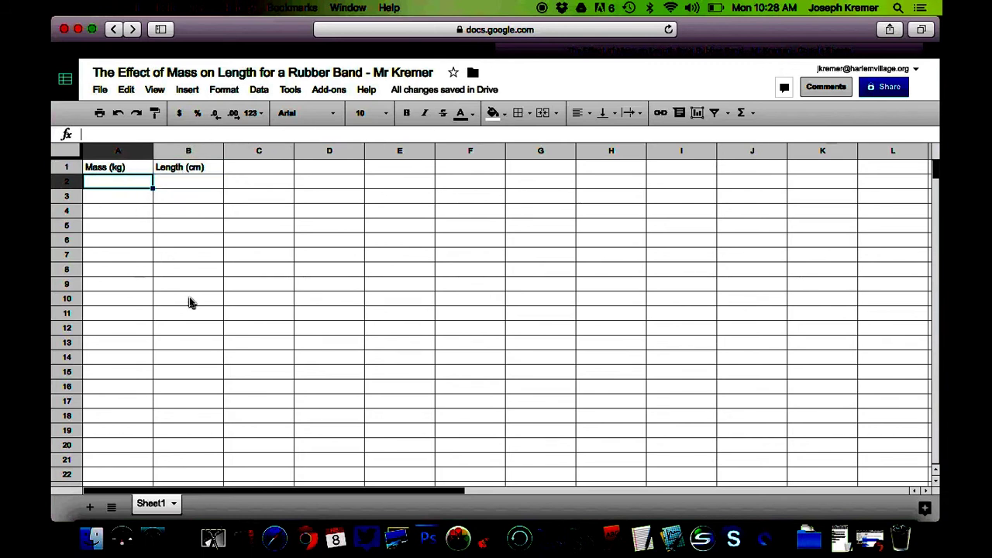
pyautogui.moveTo(122, 186); pyautogui.dragTo(122, 281)
pyautogui.click(124, 183)
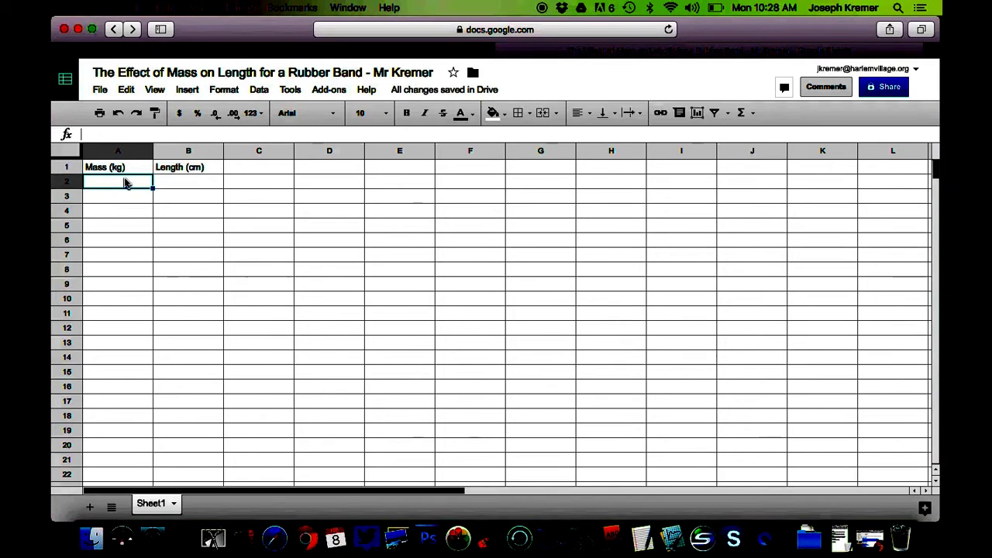
pyautogui.write('0')
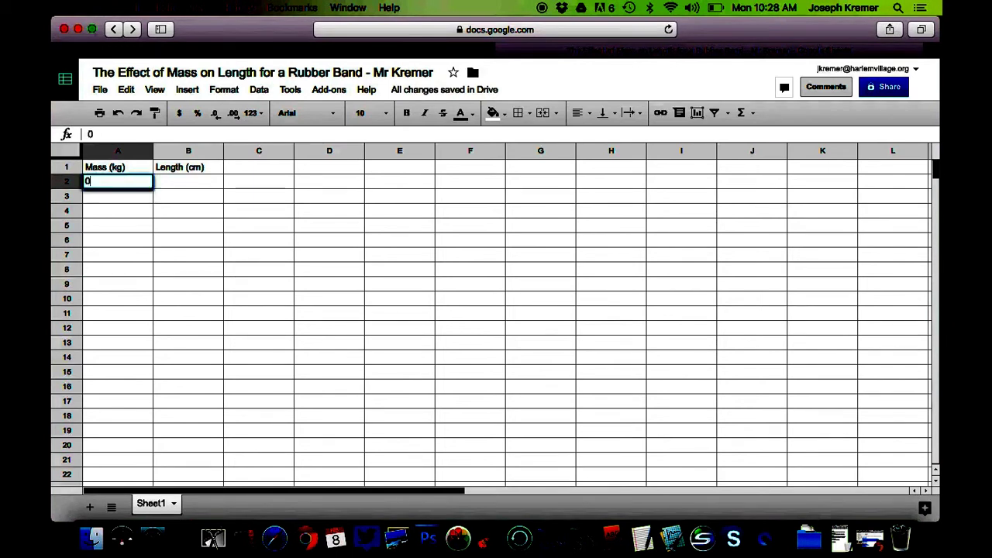
pyautogui.press('Return')
pyautogui.click(189, 196)
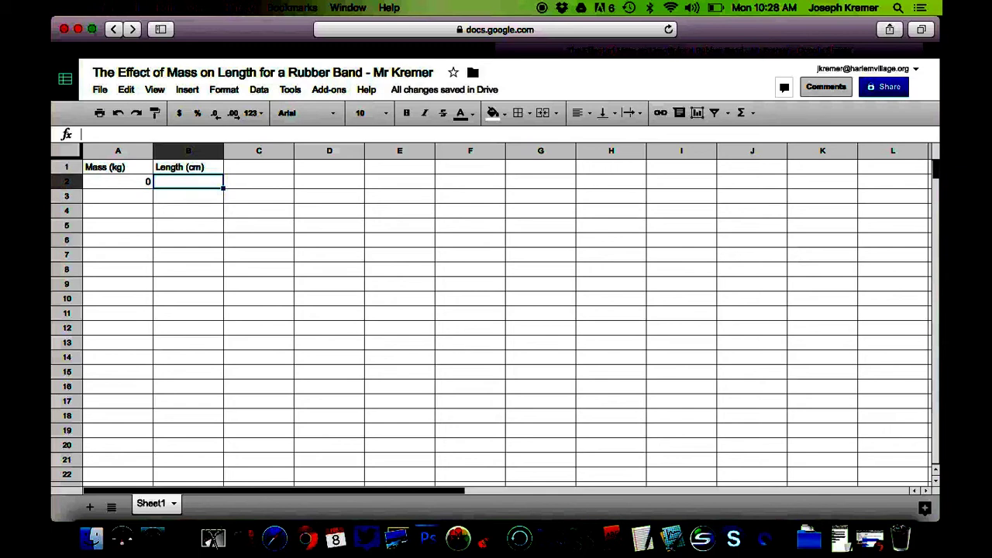
pyautogui.write('41')
pyautogui.press('Return')
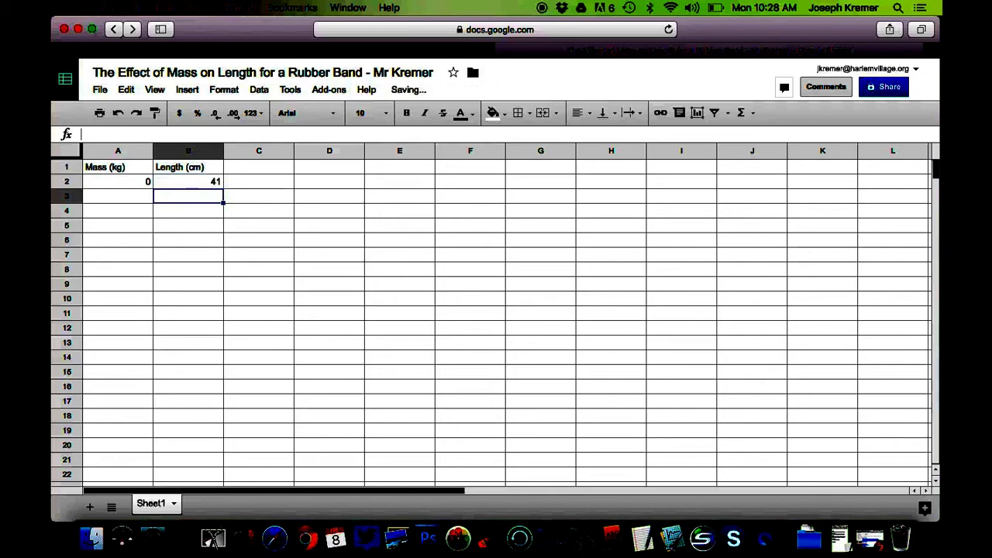
# Enter two more measurements for mass 0, with length 40 in row 3 and length 41 in row 4
pyautogui.click(118, 195)
pyautogui.click(118, 182)
pyautogui.click(189, 182)
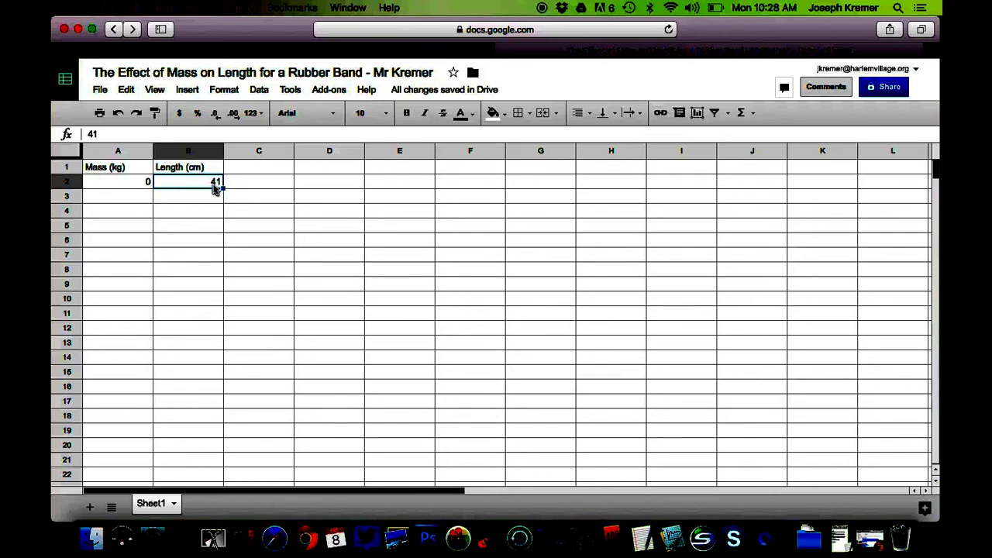
pyautogui.click(133, 197)
pyautogui.write('0')
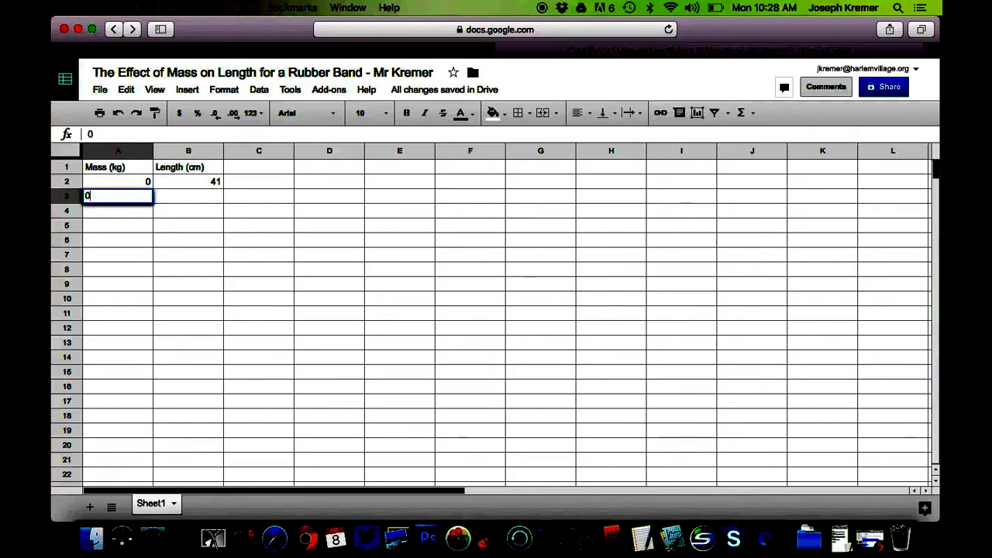
pyautogui.press('Tab')
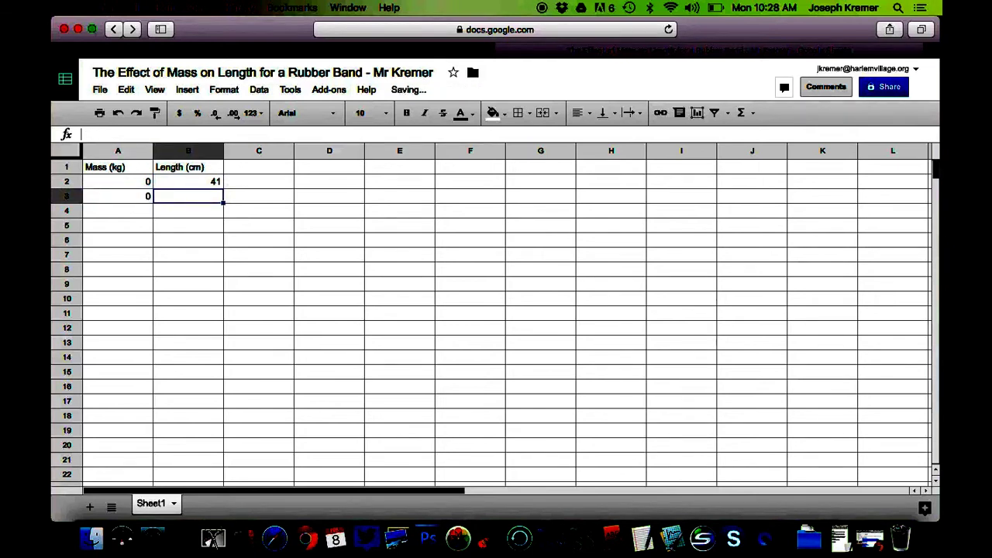
pyautogui.write('40')
pyautogui.press('Return')
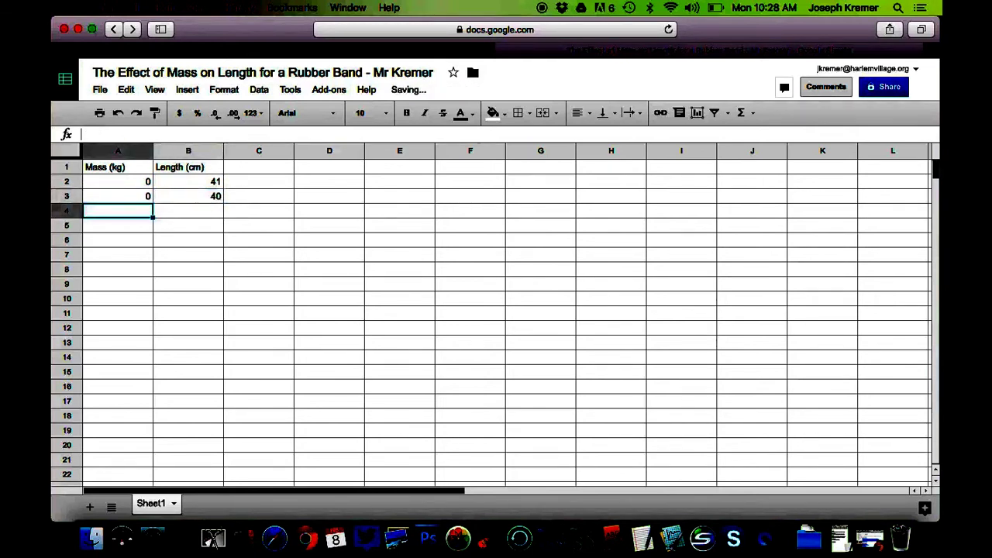
pyautogui.write('0')
pyautogui.press('Tab')
pyautogui.write('41')
pyautogui.press('Down')
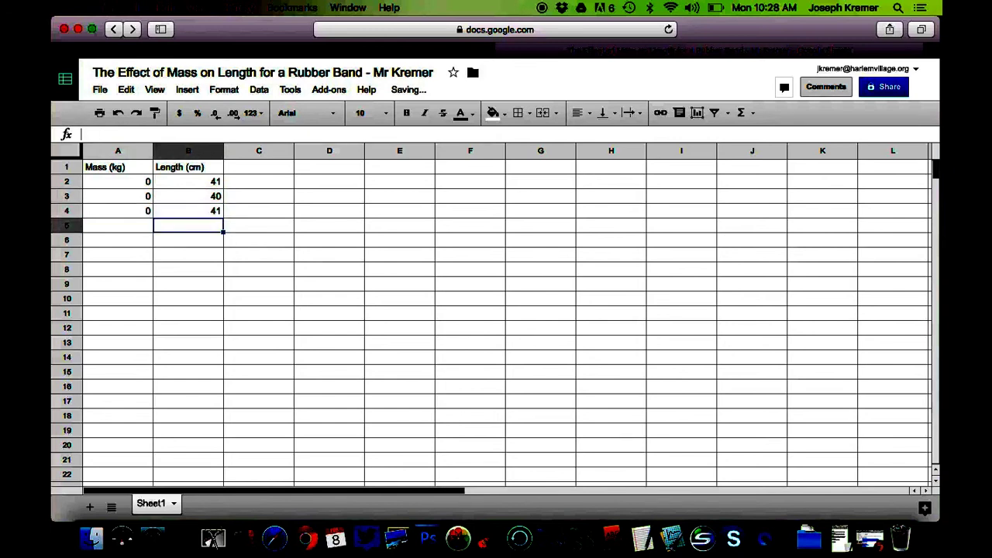
# Copy the remaining measurements in A5:B16 from the untitled spreadsheet and paste them into this spreadsheet starting at cell A5
pyautogui.press('Up')
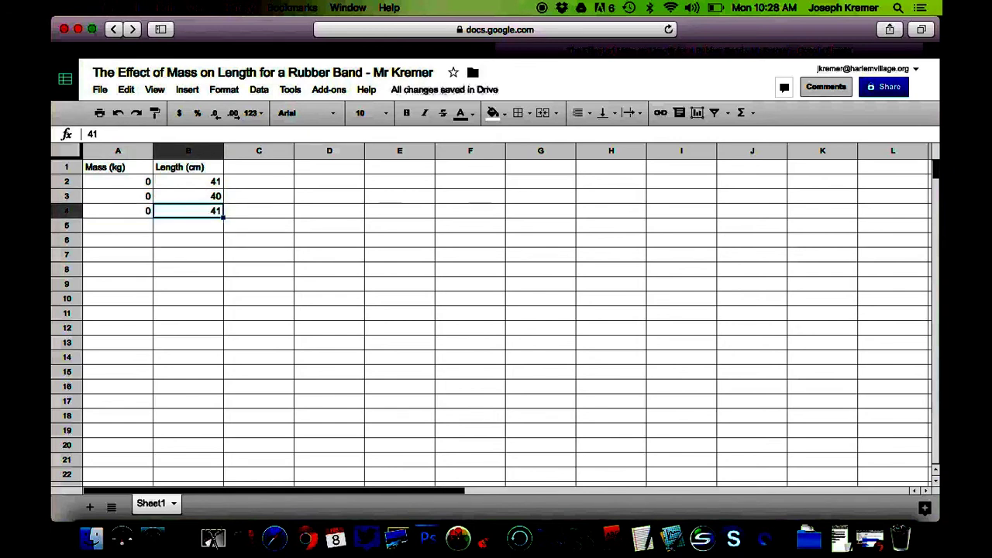
pyautogui.press('Left')
pyautogui.press('Down')
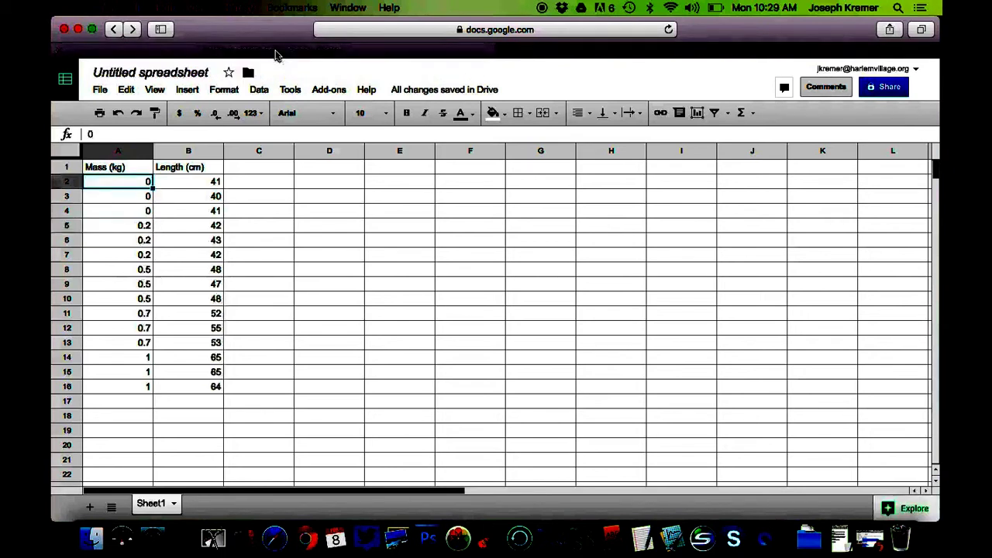
pyautogui.click(208, 391)
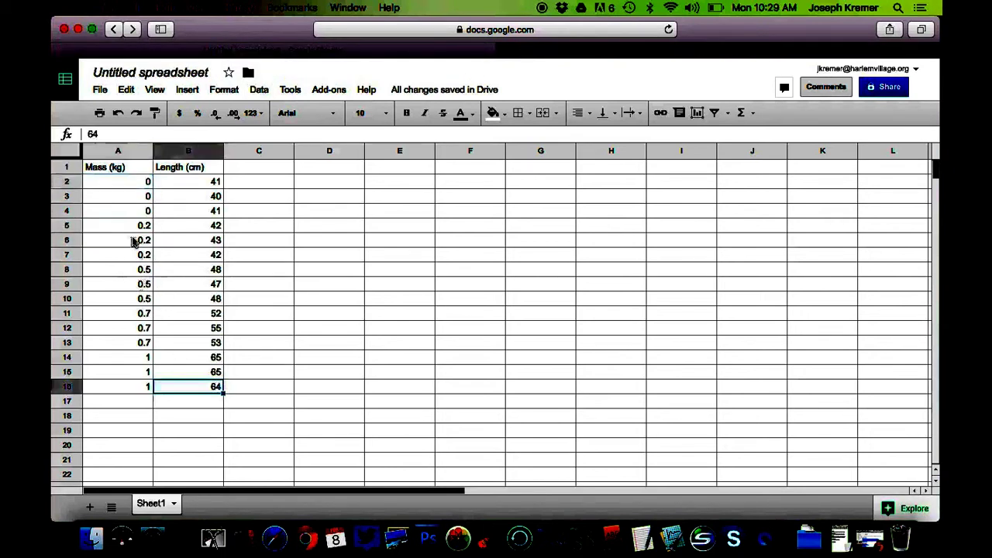
pyautogui.moveTo(124, 225); pyautogui.dragTo(204, 390)
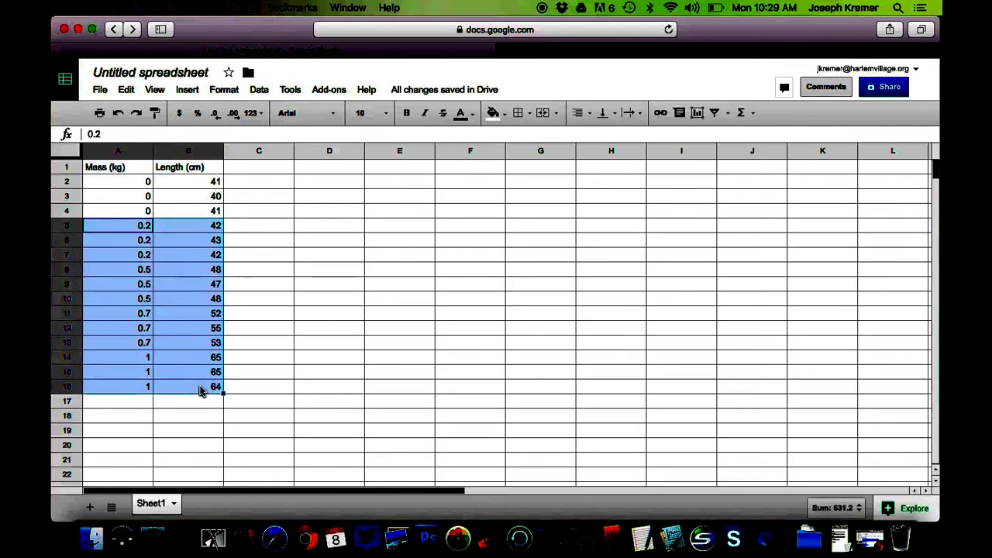
pyautogui.press('super+c')
pyautogui.click(582, 47)
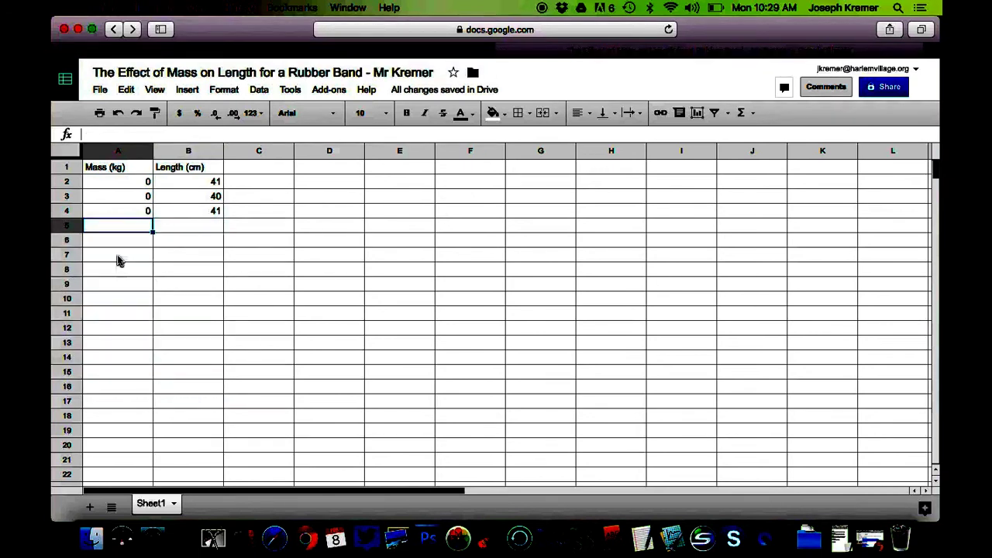
pyautogui.press('super+v')
pyautogui.click(260, 256)
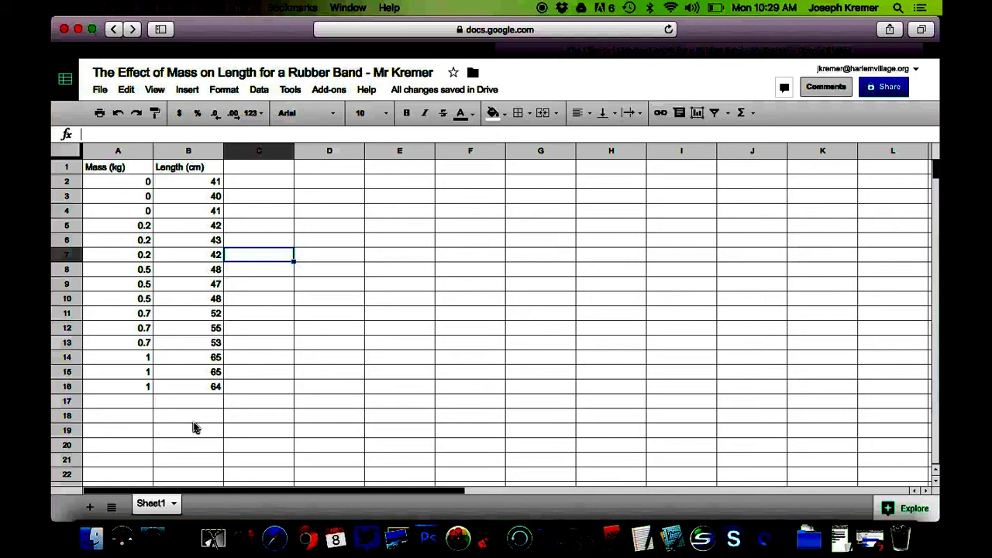
pyautogui.click(119, 169)
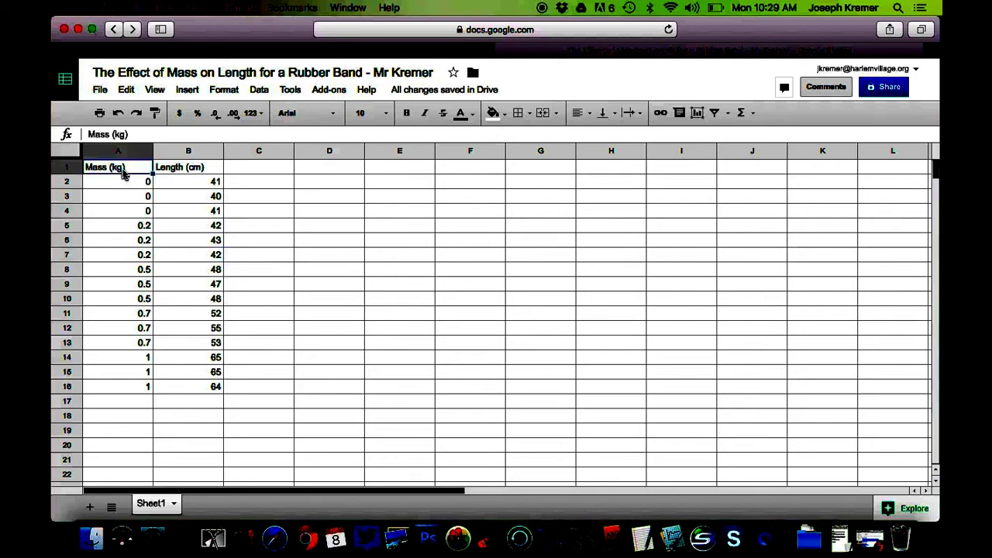
pyautogui.click(176, 172)
pyautogui.click(115, 167)
pyautogui.click(174, 168)
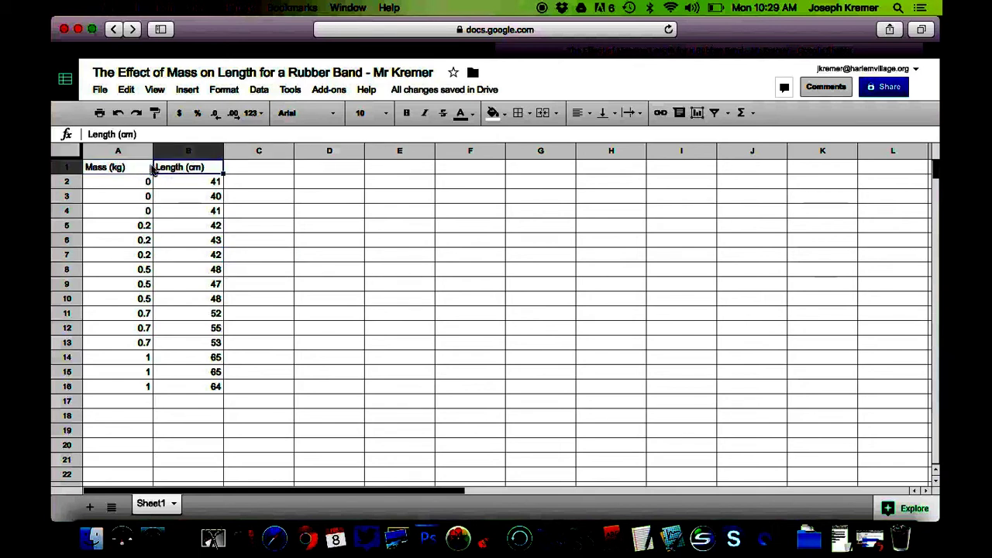
# Start a chart from the mass and length data in A1:B16, choosing the recommended "Length (cm) vs. Mass (kg)" scatter chart
pyautogui.click(139, 171)
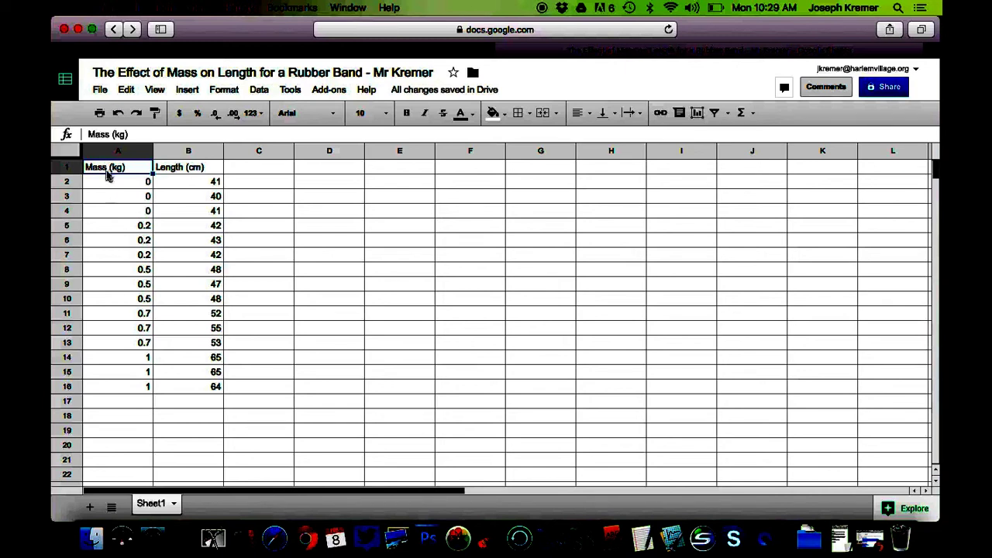
pyautogui.keyDown('shift'); pyautogui.click(128, 373); pyautogui.keyUp('shift')
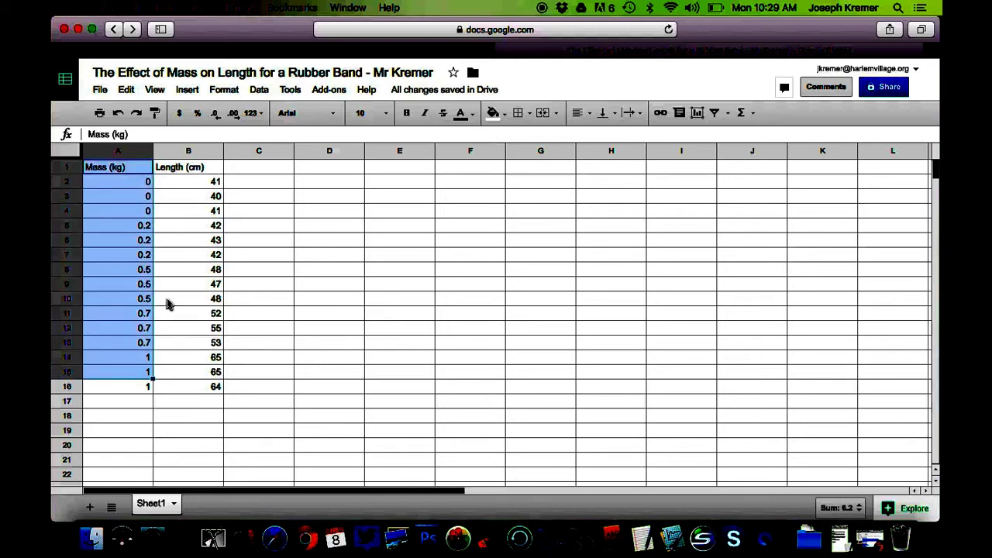
pyautogui.keyDown('shift'); pyautogui.click(187, 374); pyautogui.keyUp('shift')
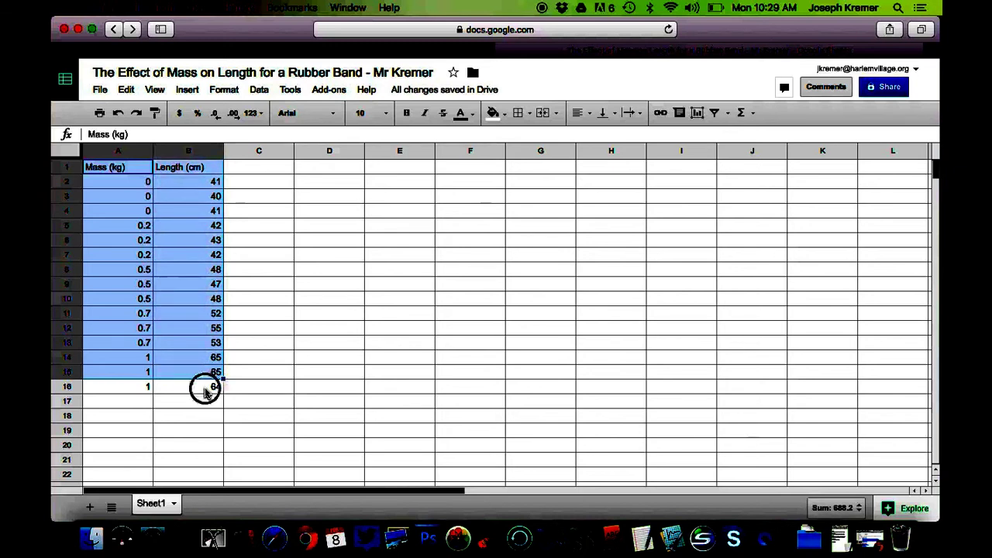
pyautogui.keyDown('shift'); pyautogui.click(205, 393); pyautogui.keyUp('shift')
pyautogui.click(246, 401)
pyautogui.moveTo(206, 386); pyautogui.dragTo(114, 168)
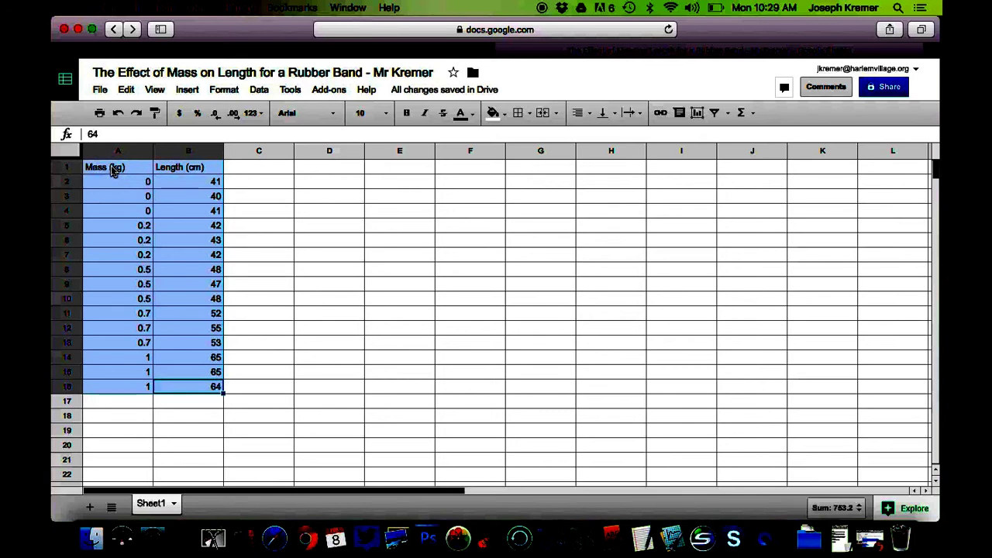
pyautogui.click(188, 90)
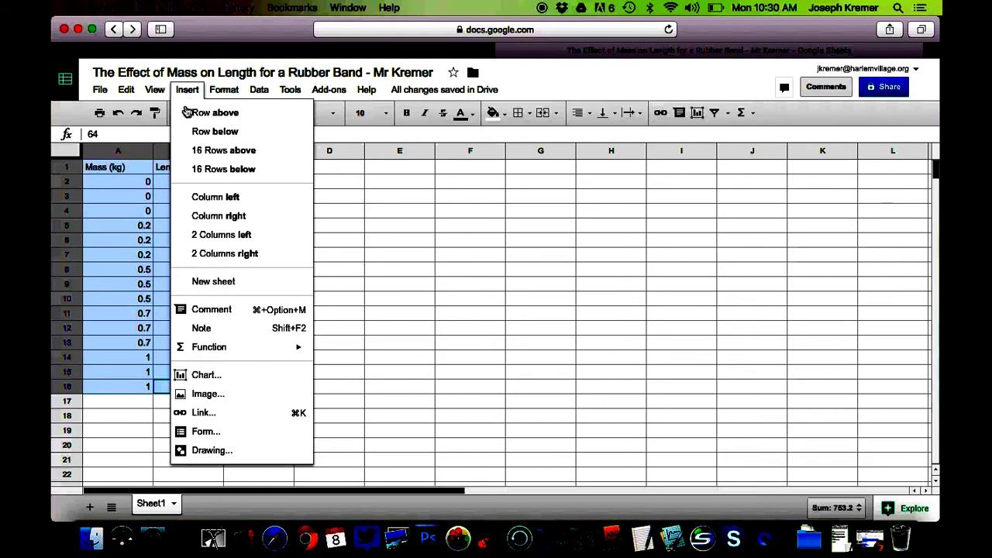
pyautogui.click(208, 379)
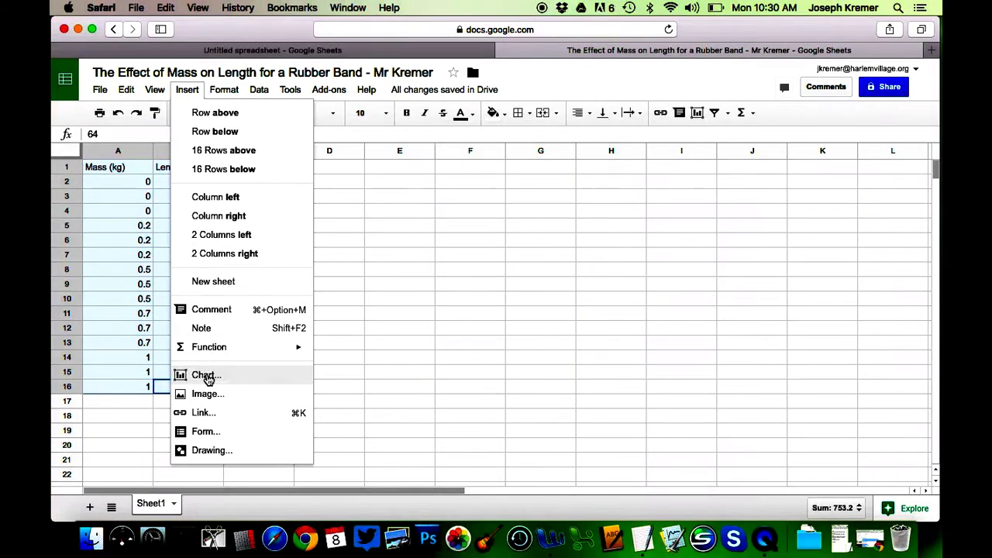
pyautogui.click(208, 379)
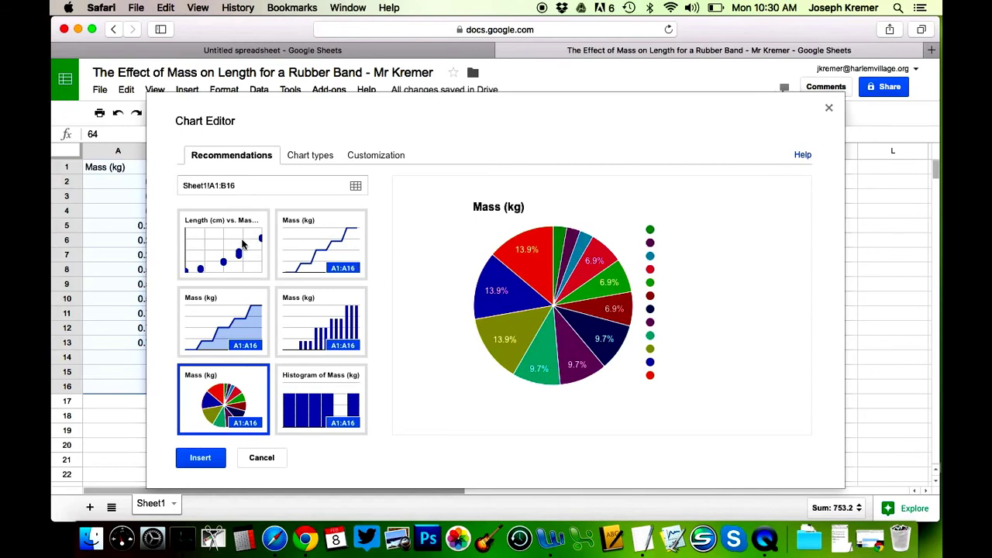
pyautogui.click(221, 266)
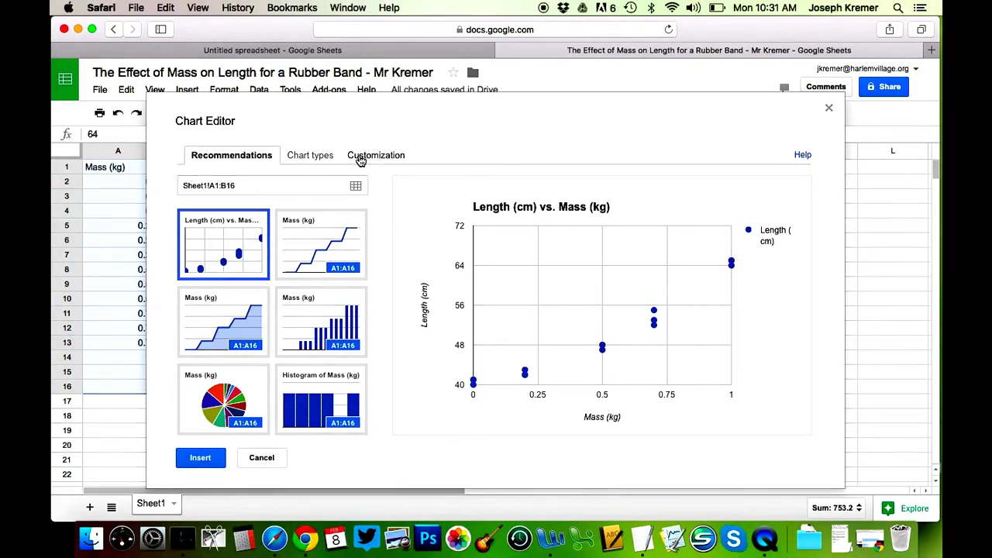
# Customize the chart's left vertical axis to run from a minimum of 0 to a maximum of 80
pyautogui.click(361, 159)
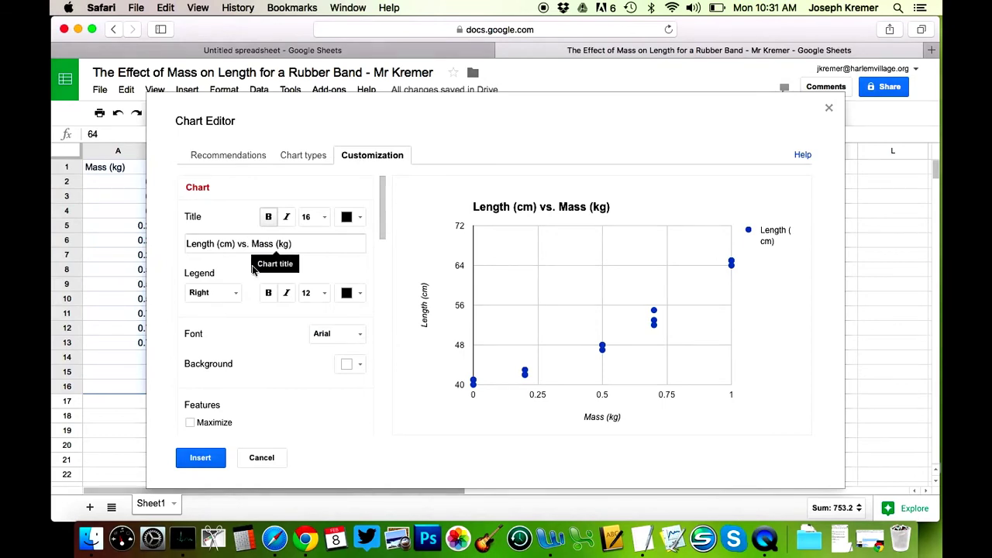
pyautogui.scroll(-2, 242, 356)
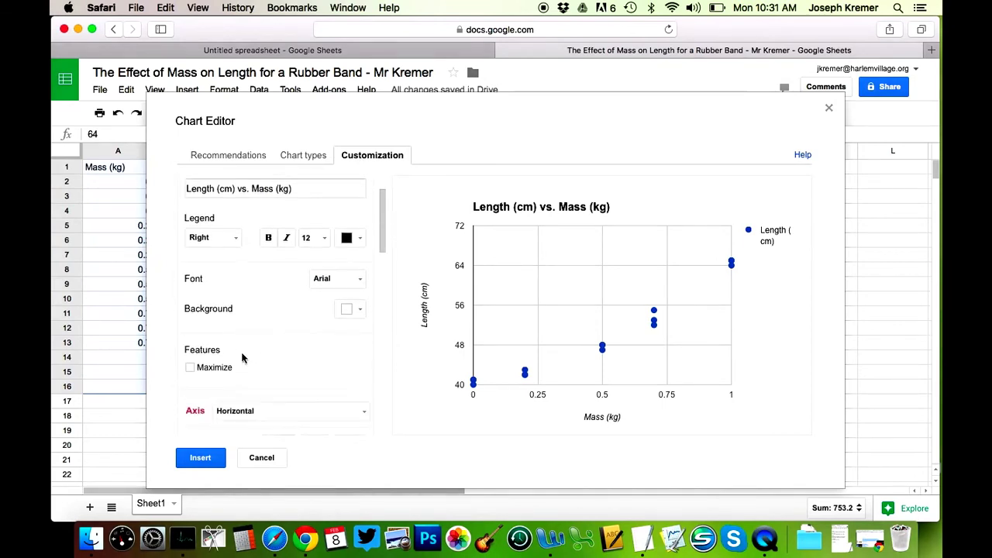
pyautogui.scroll(-4, 242, 357)
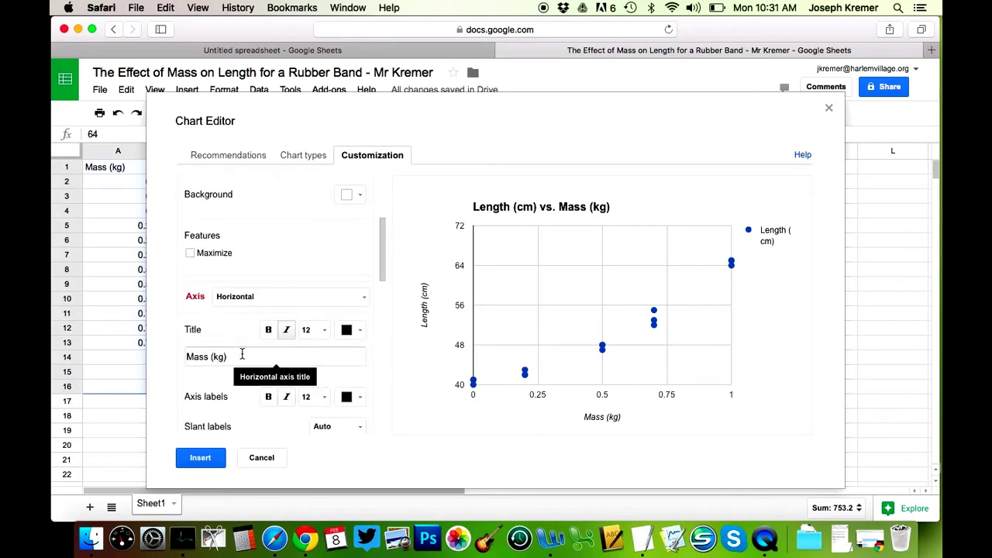
pyautogui.click(335, 300)
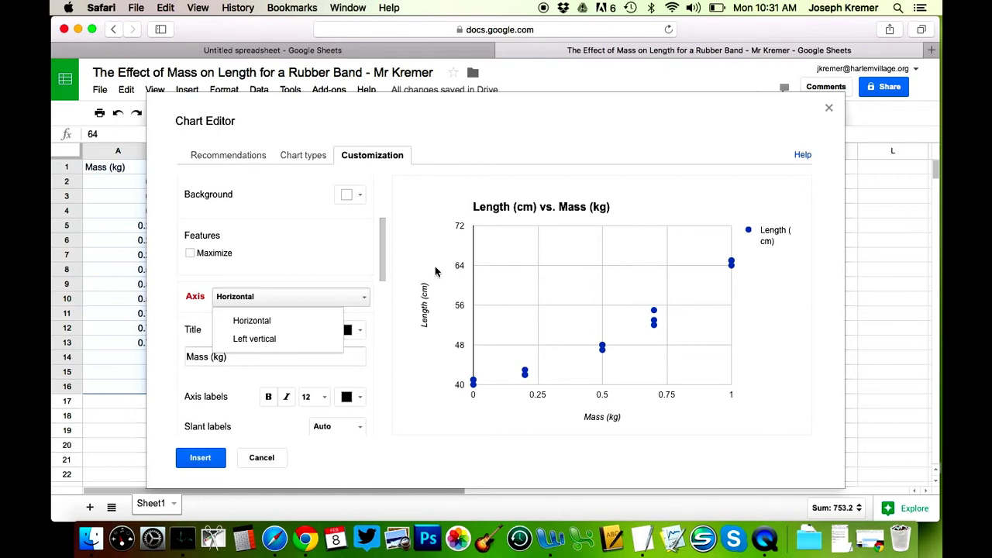
pyautogui.click(288, 340)
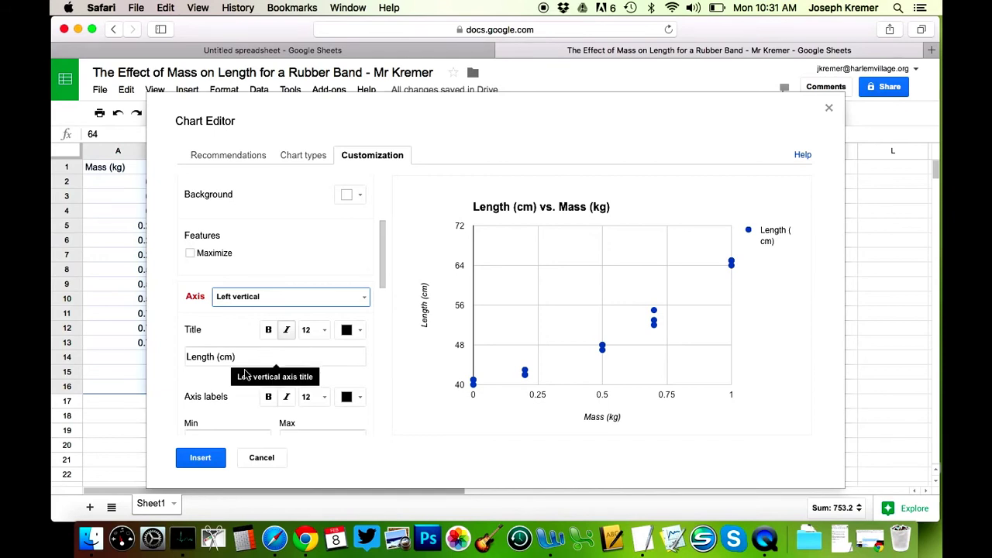
pyautogui.scroll(-2, 245, 374)
pyautogui.click(199, 389)
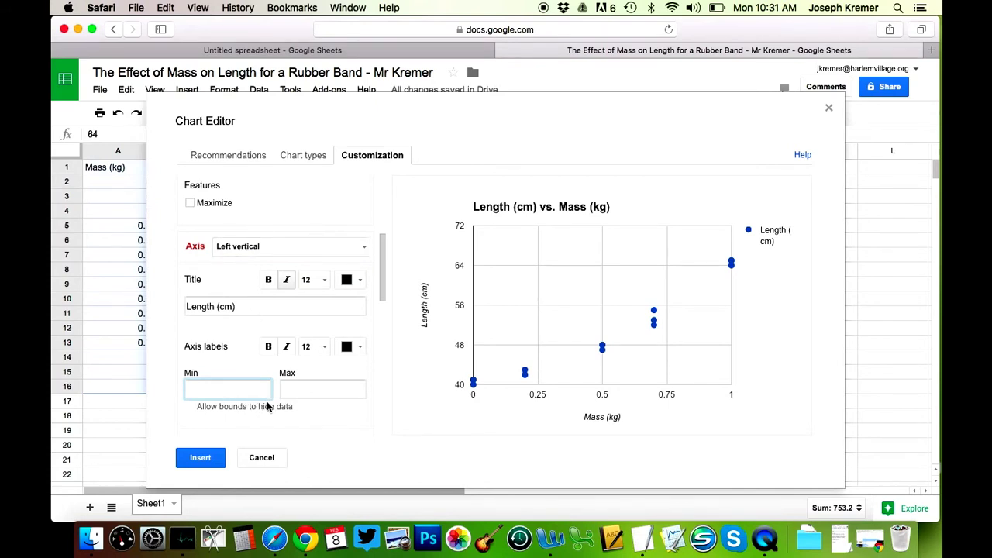
pyautogui.write('0')
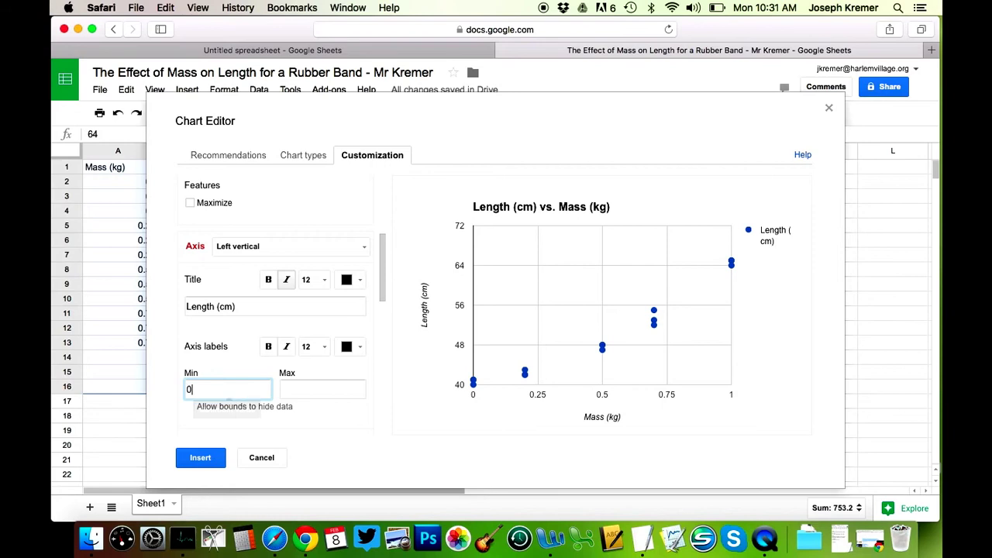
pyautogui.click(317, 393)
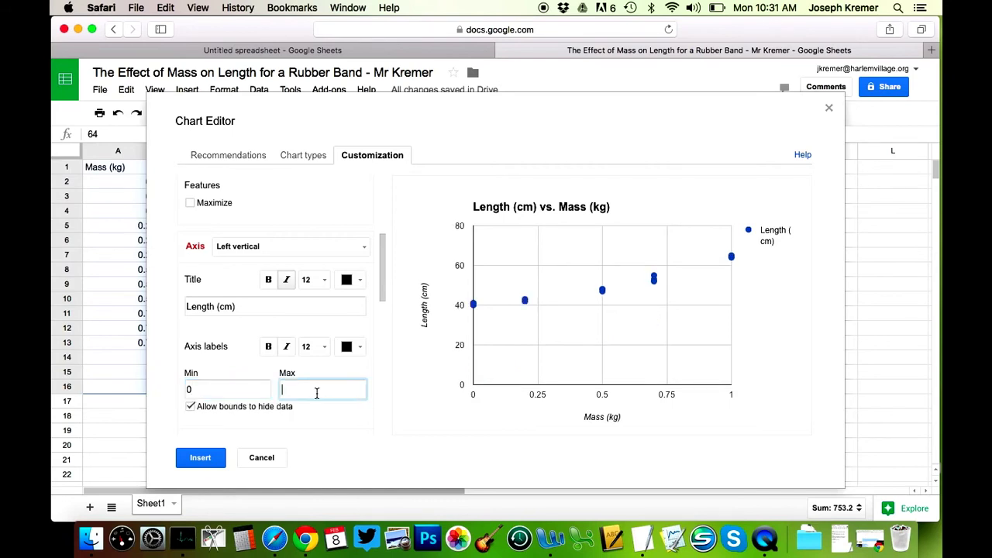
pyautogui.write('80')
pyautogui.click(739, 239)
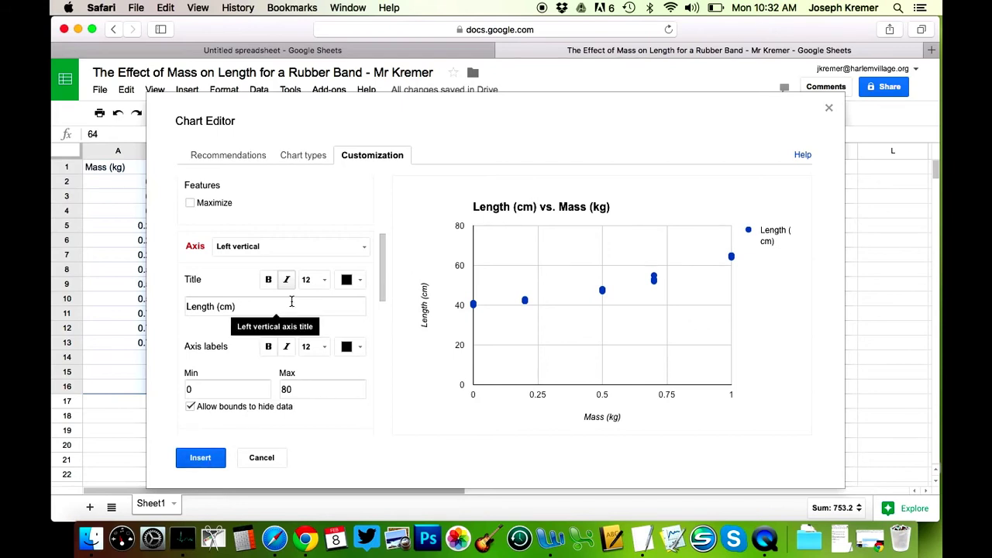
# Insert the customized chart into the sheet and move it beside the data, with its upper edge around row 13 and starting in column C
pyautogui.scroll(5, 268, 260)
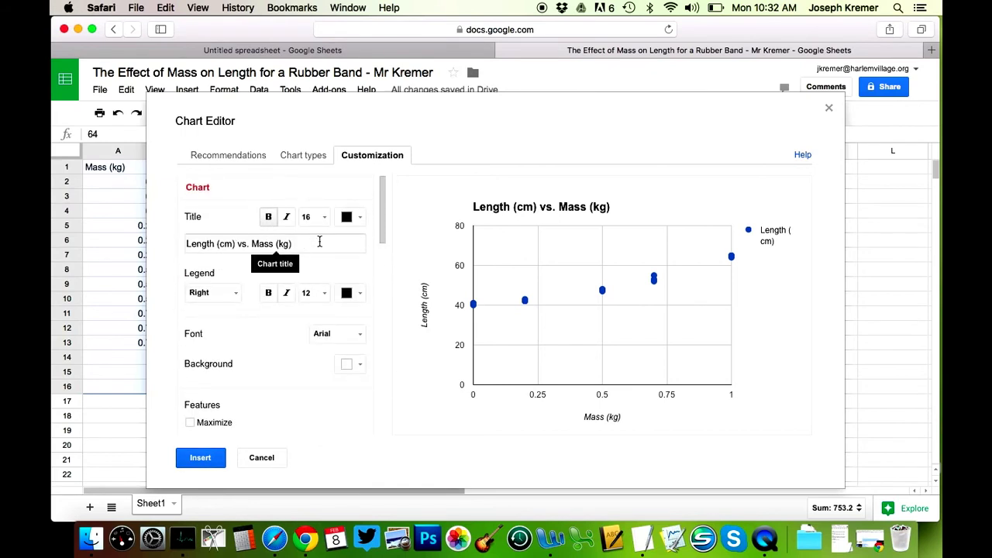
pyautogui.scroll(-5, 283, 287)
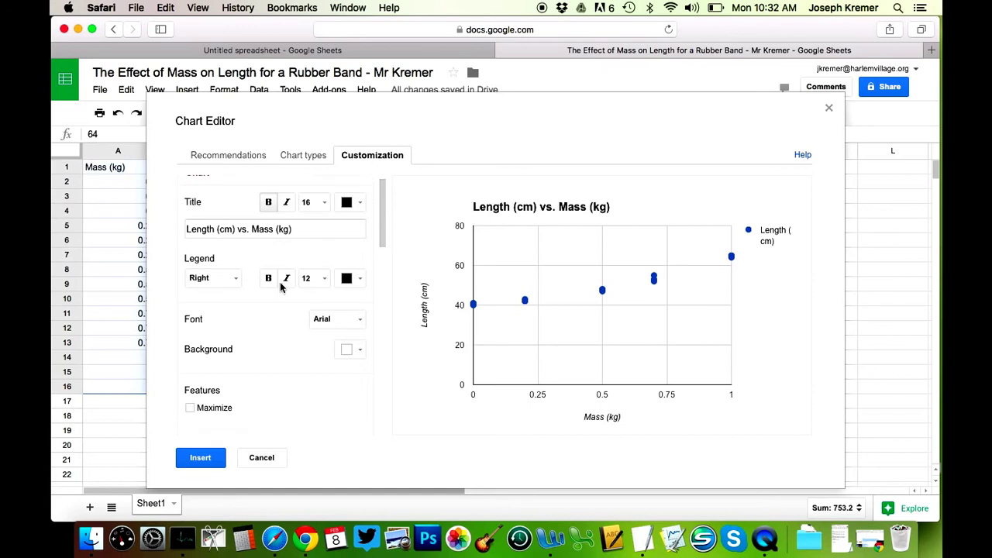
pyautogui.scroll(-5, 282, 287)
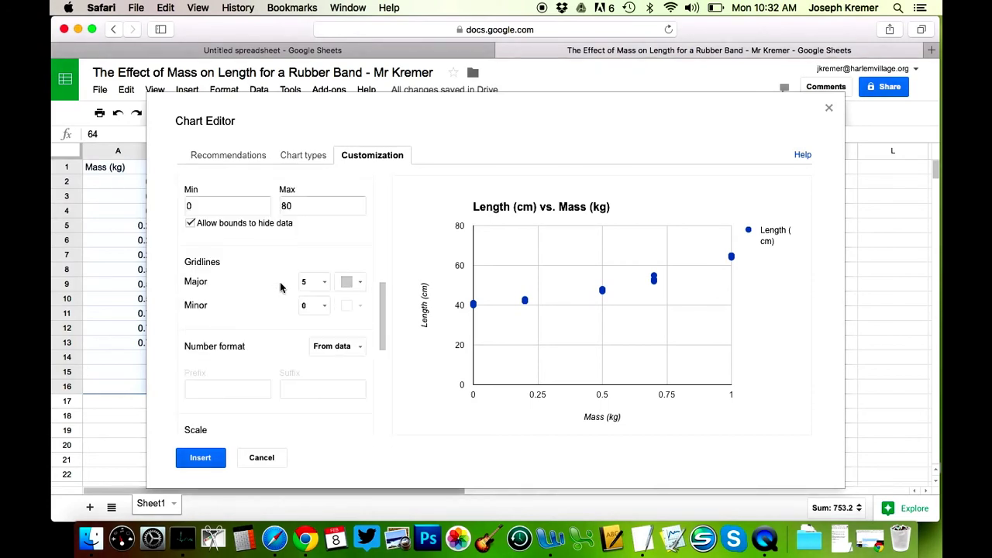
pyautogui.scroll(10, 280, 287)
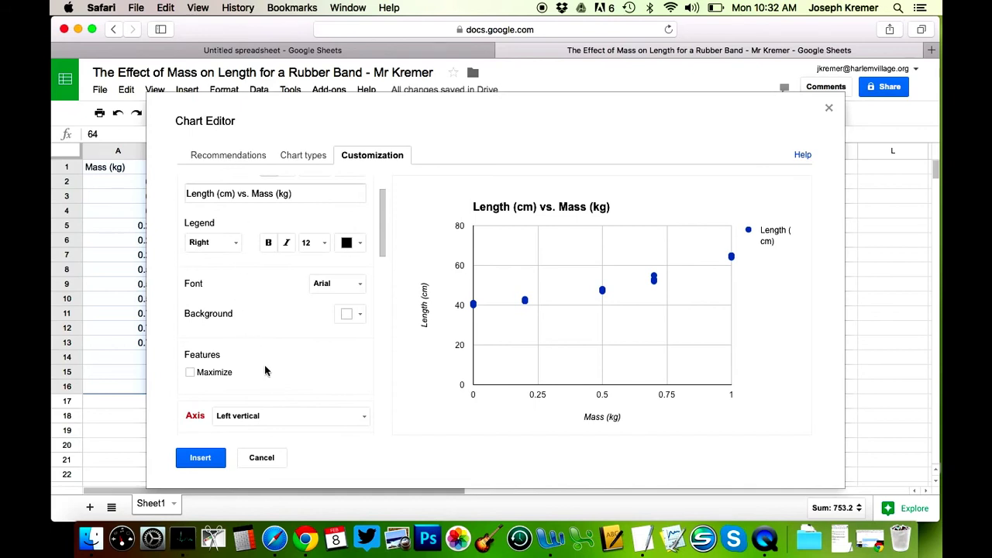
pyautogui.click(200, 461)
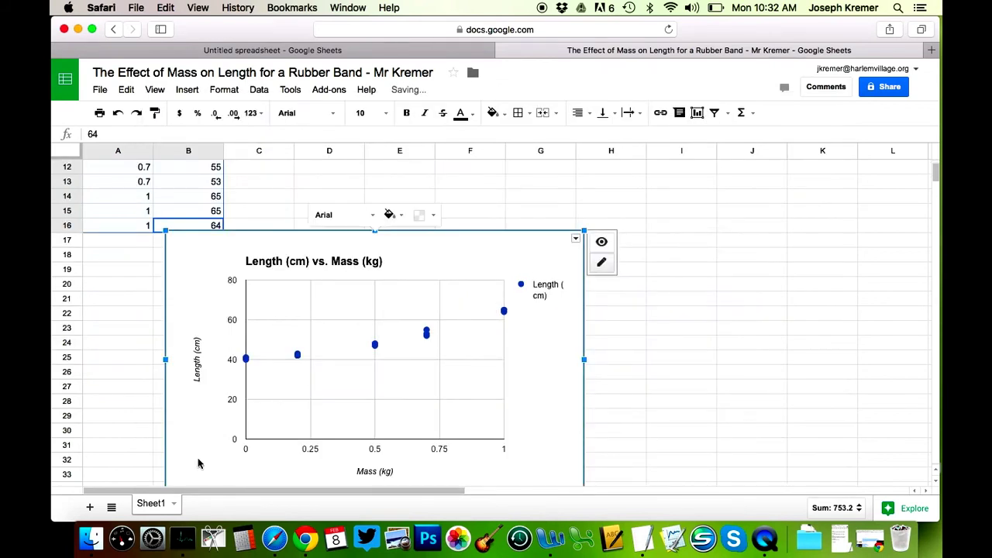
pyautogui.moveTo(454, 256); pyautogui.dragTo(547, 198)
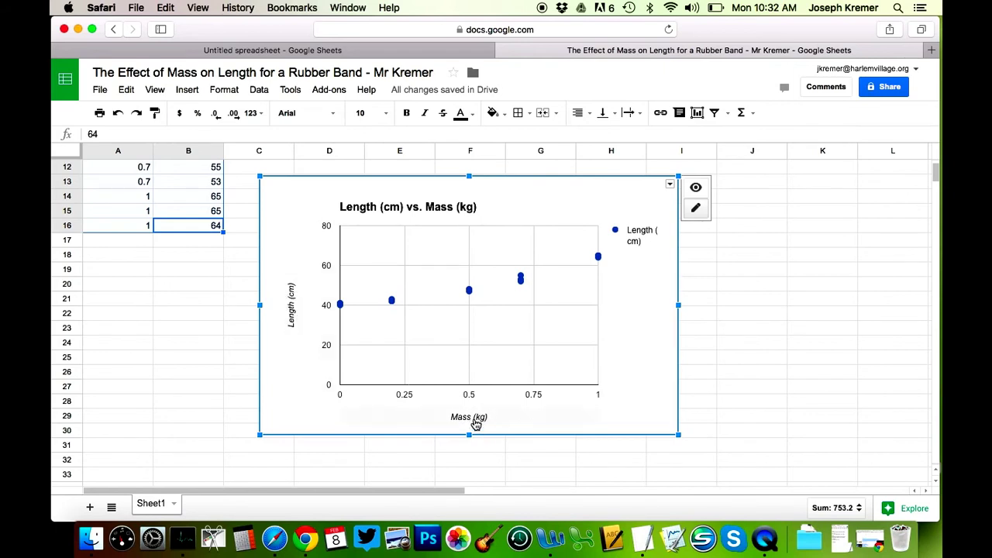
# Format the chart's vertical axis title "Length (cm)" with font size 14 and purple text
pyautogui.click(293, 304)
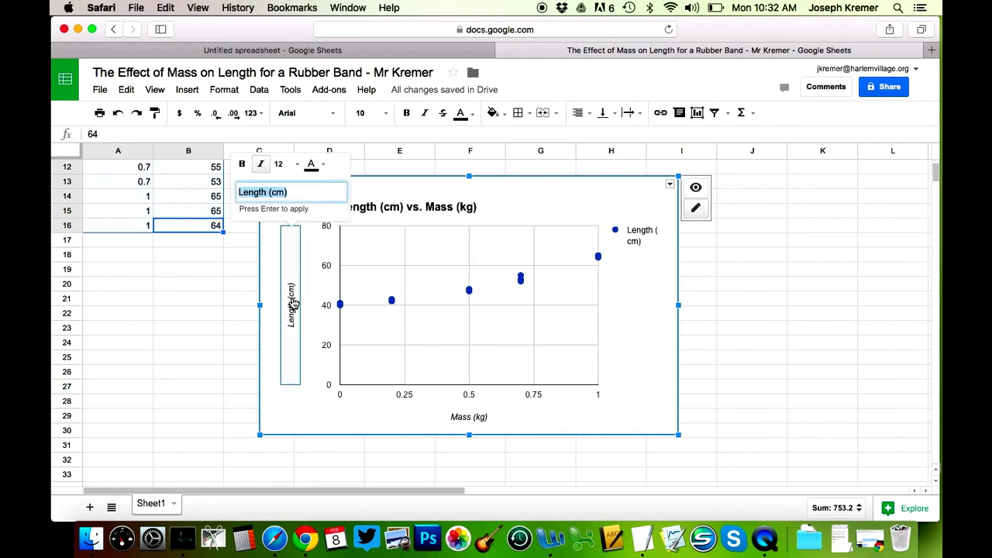
pyautogui.click(303, 190)
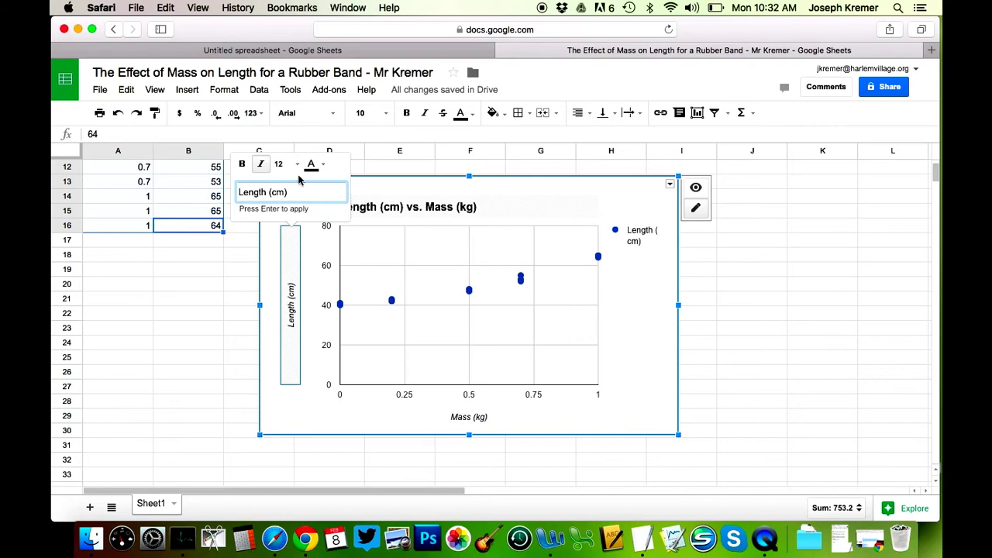
pyautogui.click(283, 164)
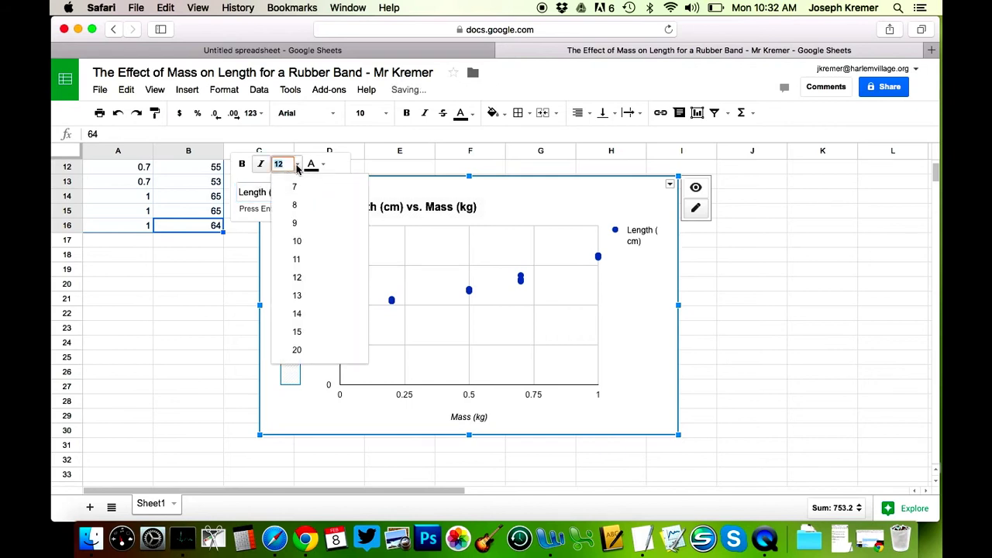
pyautogui.click(307, 313)
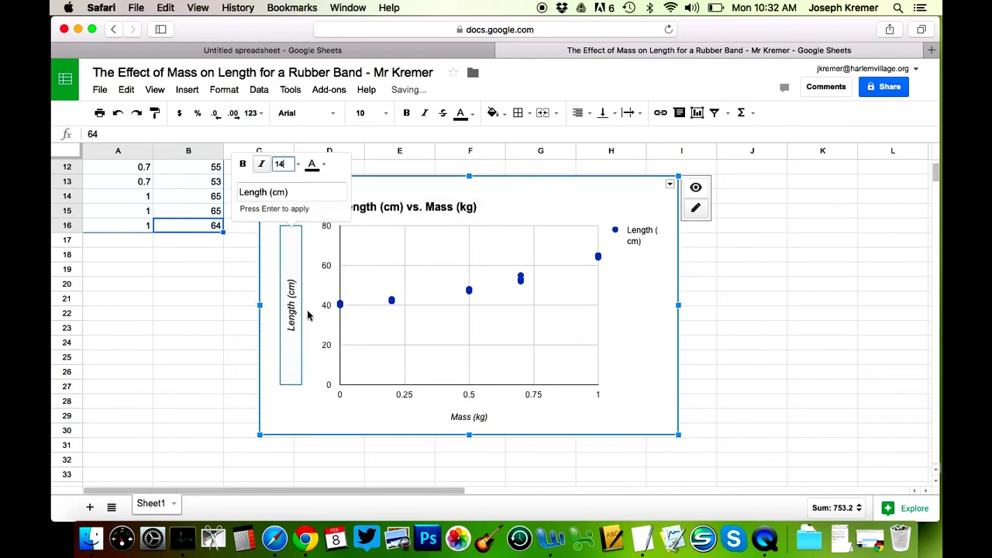
pyautogui.click(321, 163)
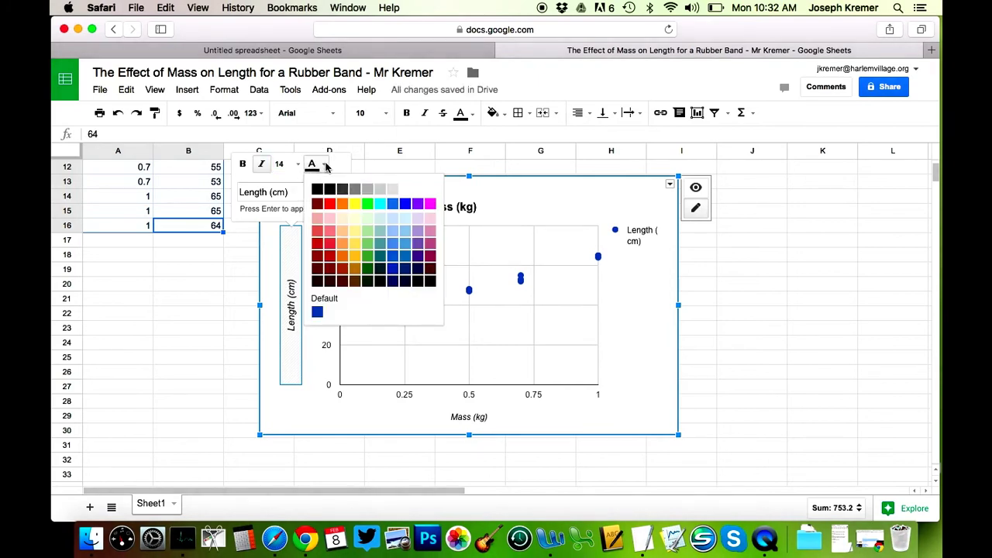
pyautogui.click(418, 205)
pyautogui.click(418, 205)
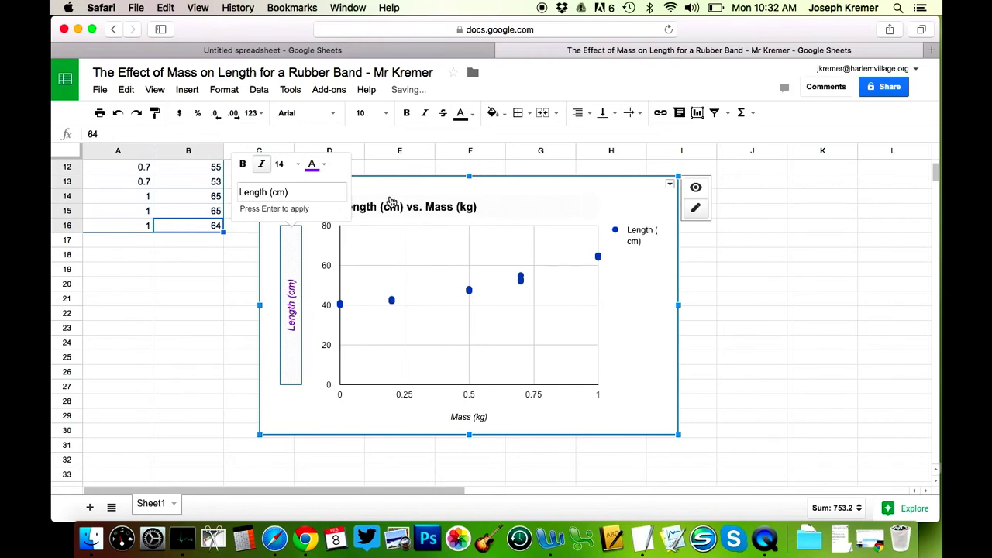
pyautogui.click(606, 381)
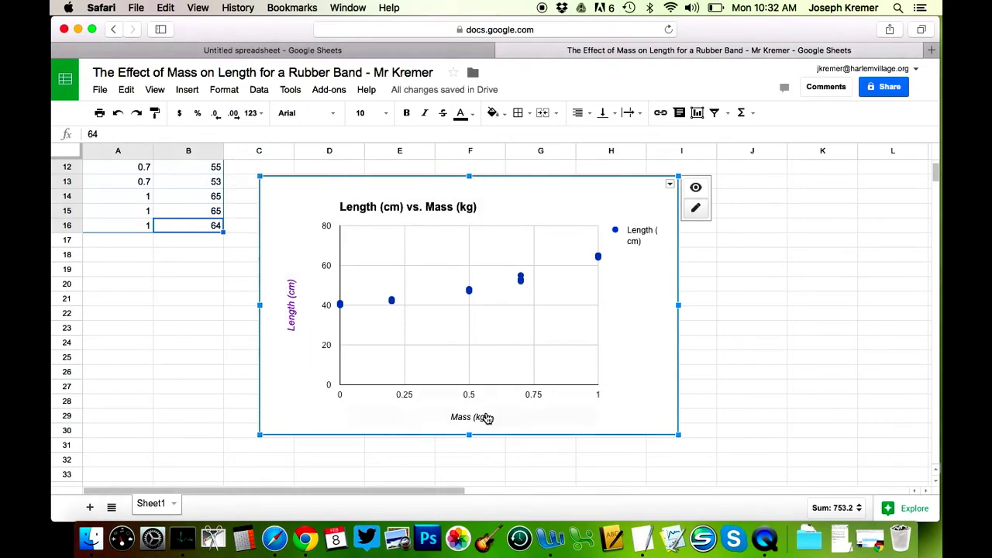
# Format the chart's horizontal axis title "Mass (kg)" as bold, font size 14, with purple text
pyautogui.click(469, 418)
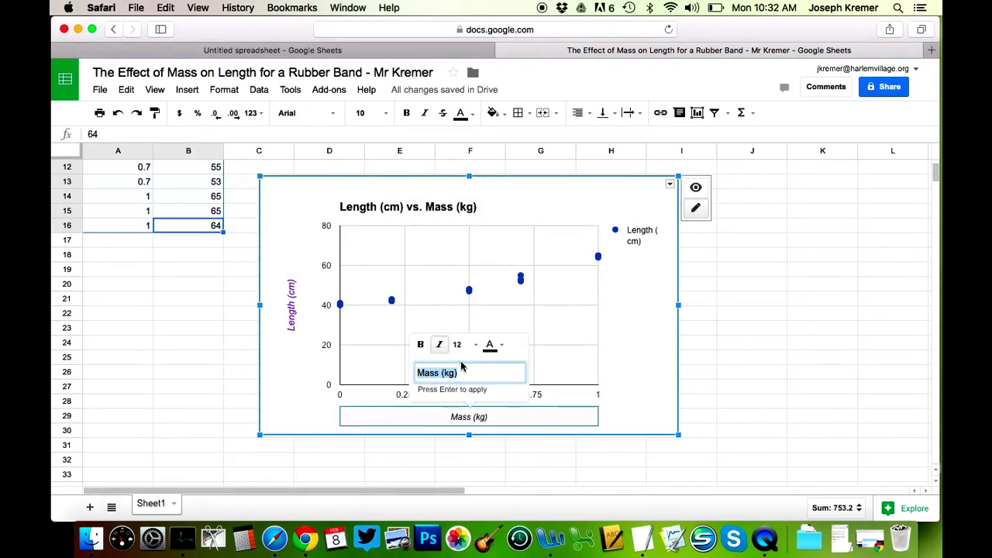
pyautogui.click(477, 345)
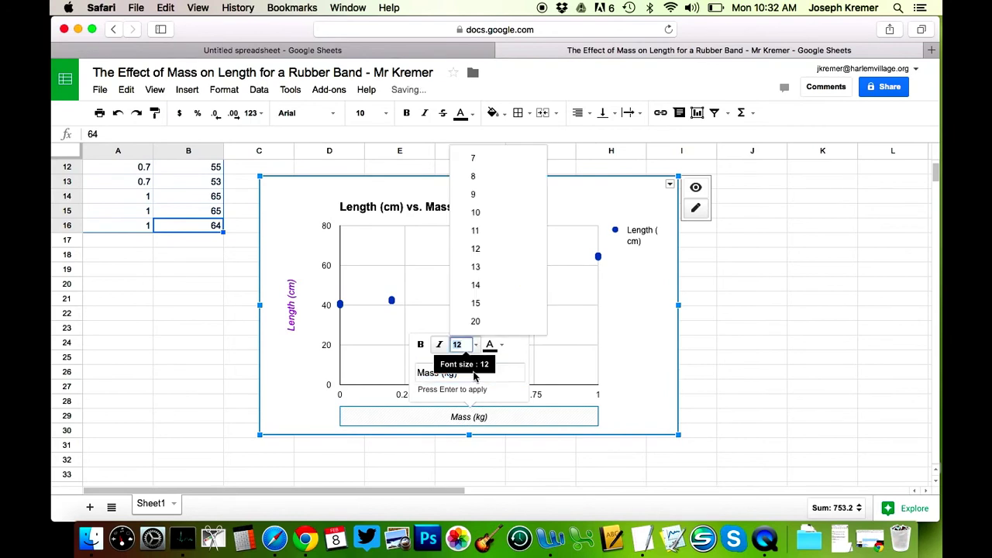
pyautogui.click(487, 291)
pyautogui.click(420, 343)
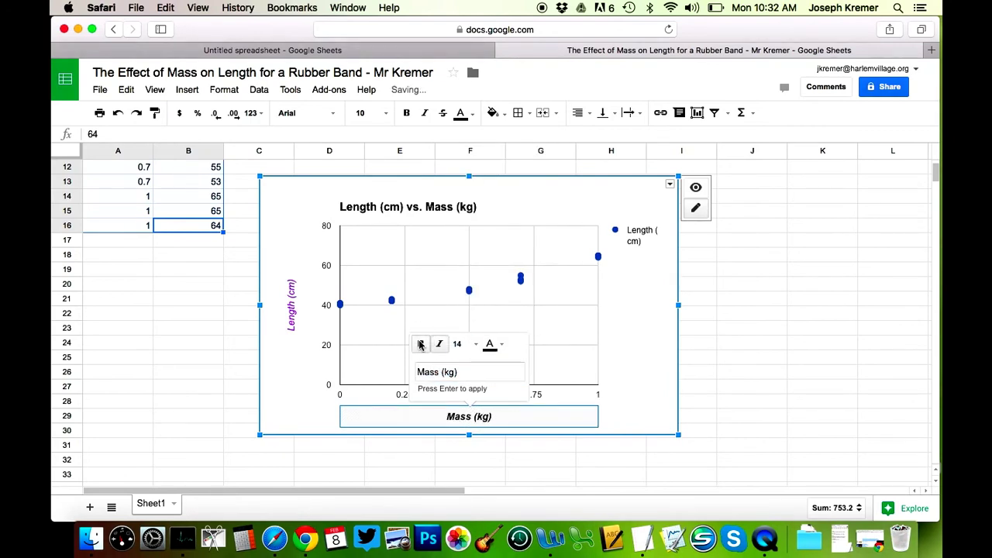
pyautogui.click(503, 344)
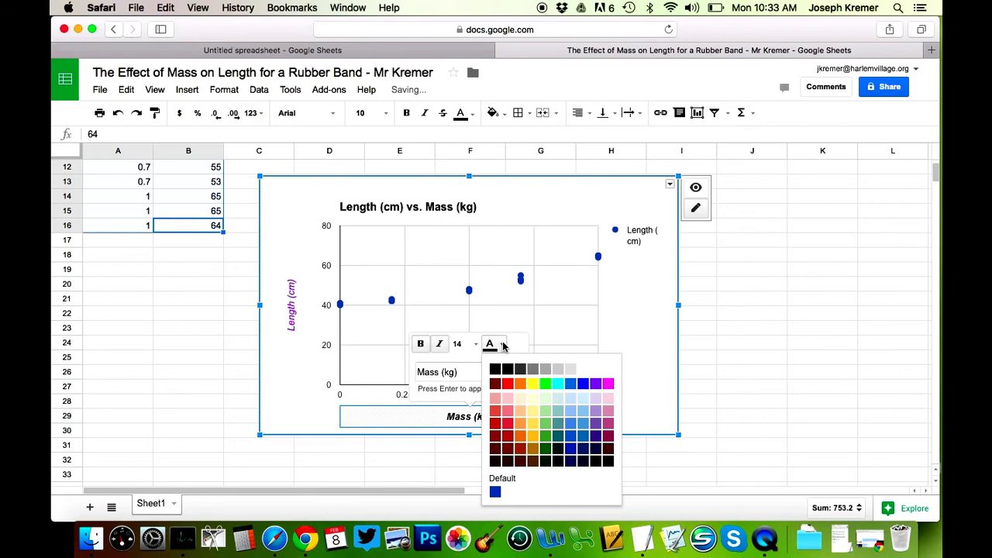
pyautogui.click(508, 384)
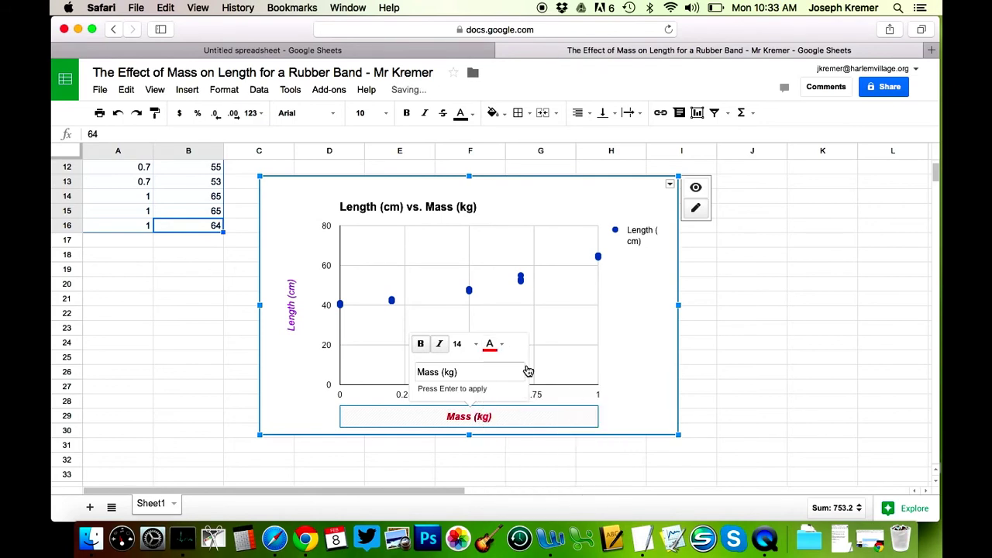
pyautogui.click(502, 345)
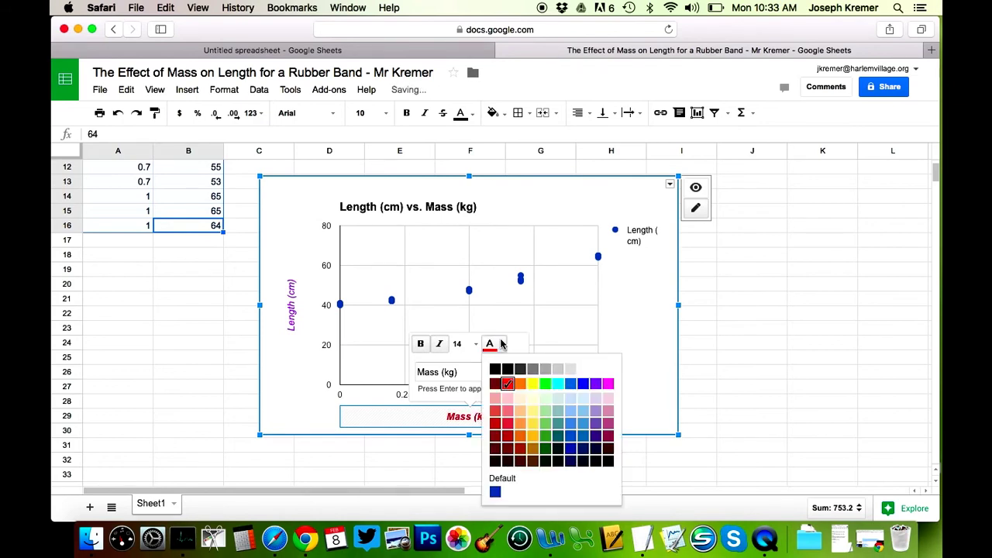
pyautogui.click(596, 385)
pyautogui.click(630, 370)
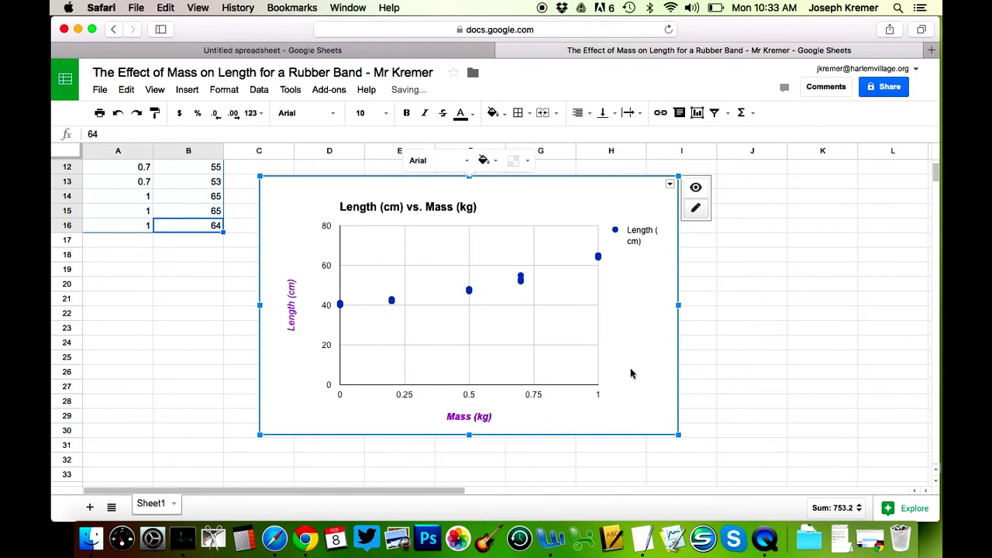
# Make the vertical axis title "Length (cm)" bold
pyautogui.click(295, 307)
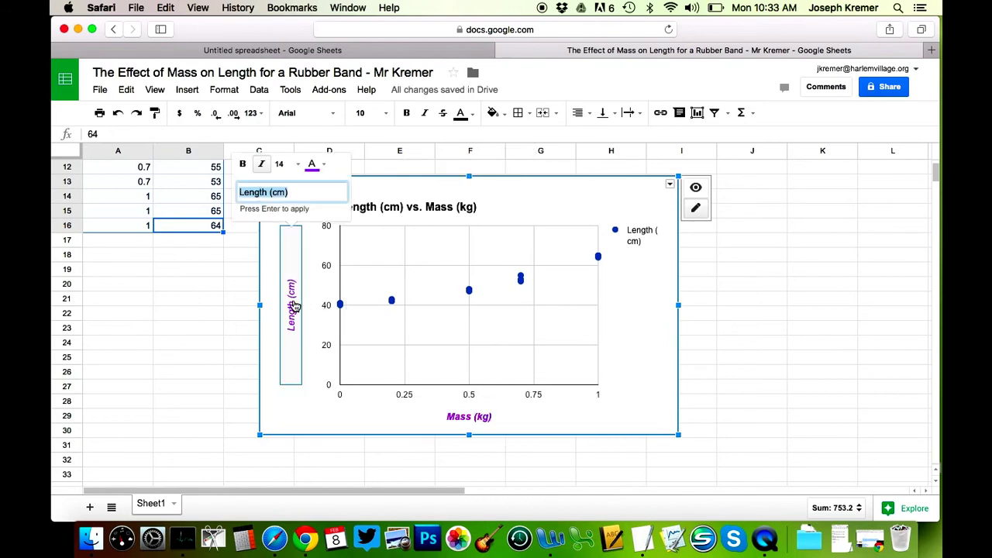
pyautogui.click(246, 166)
pyautogui.click(642, 314)
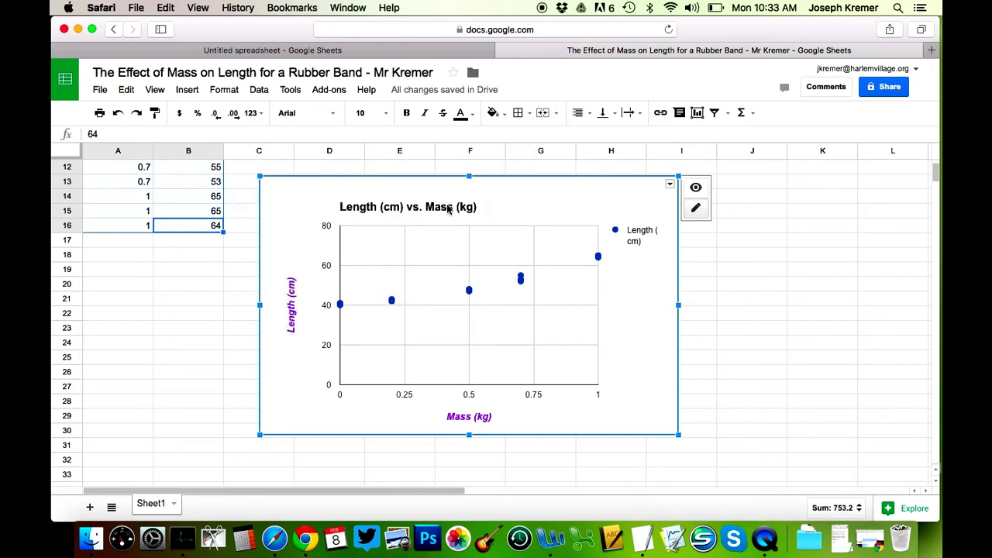
# Change the chart title to "The Effect of Mass on Length"
pyautogui.click(500, 212)
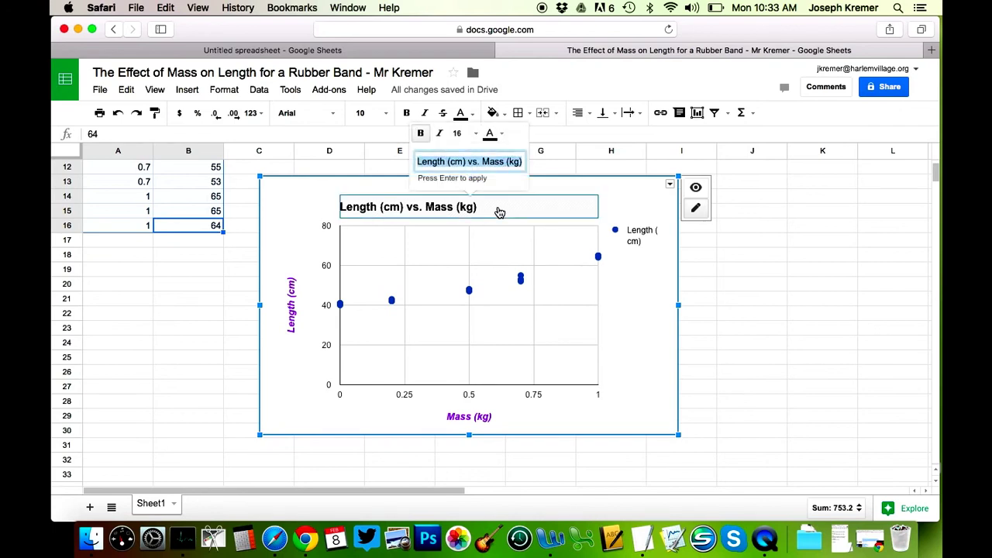
pyautogui.click(500, 212)
pyautogui.write('The')
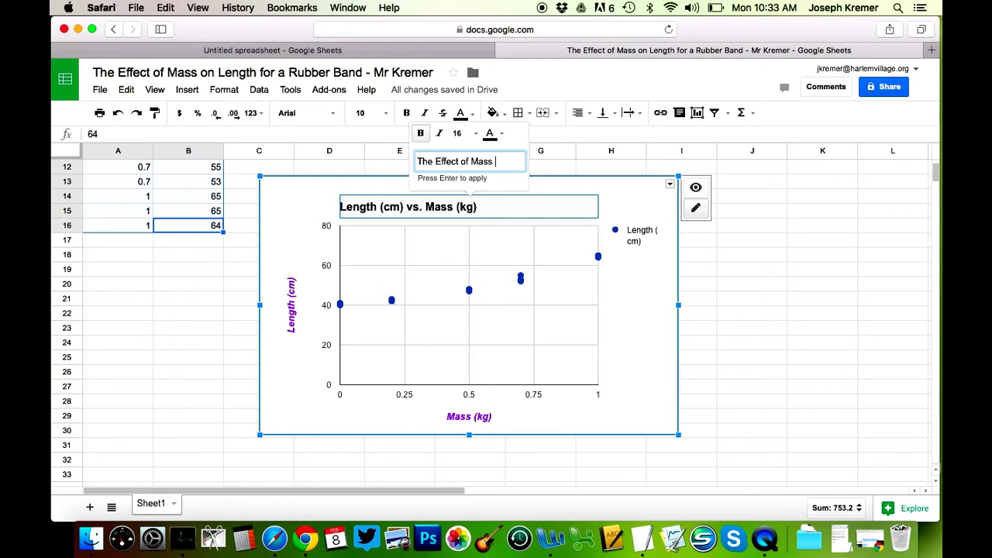
pyautogui.write('Effect of Mass on Length')
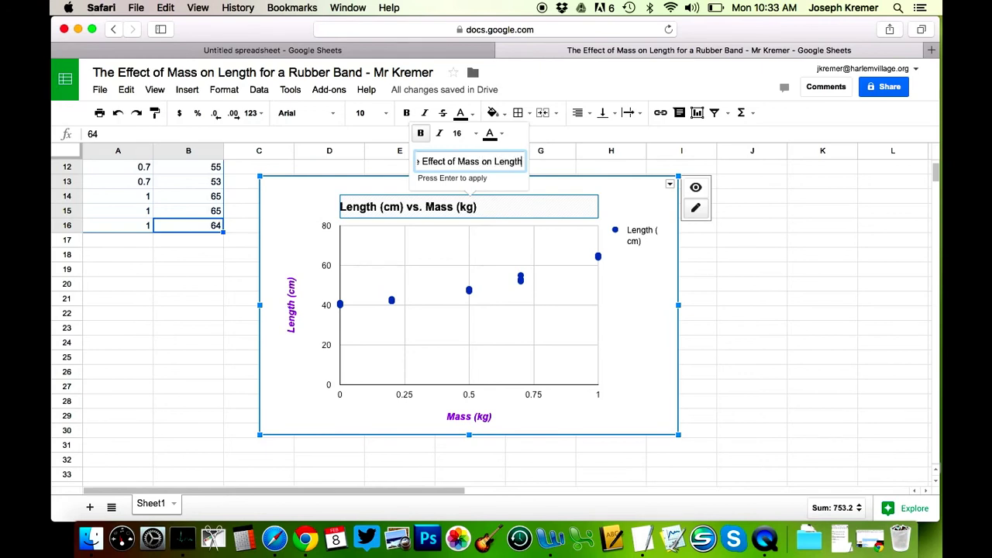
pyautogui.press('Return')
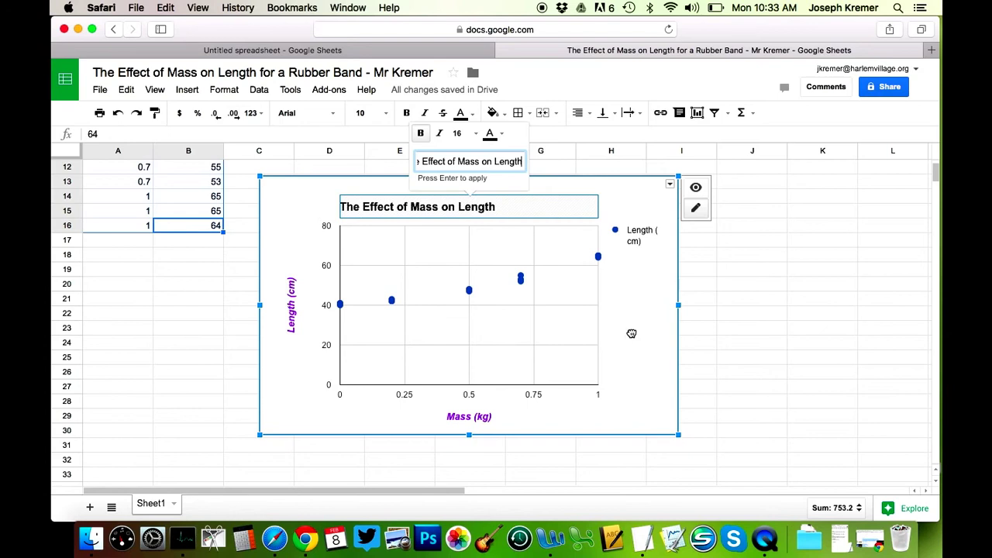
# Apply the edited chart title "The Effect of Mass on Length"
pyautogui.press('Return')
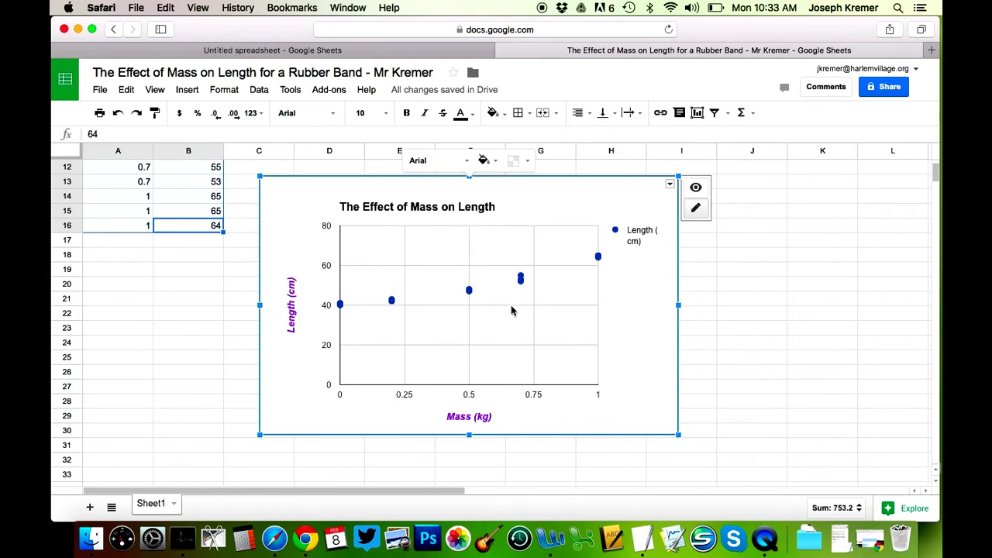
pyautogui.click(468, 291)
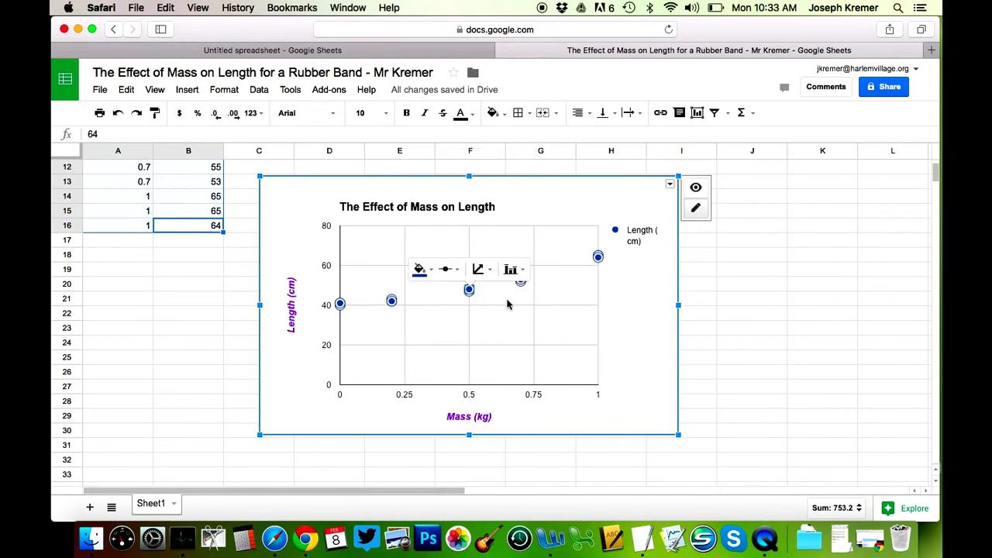
pyautogui.click(527, 338)
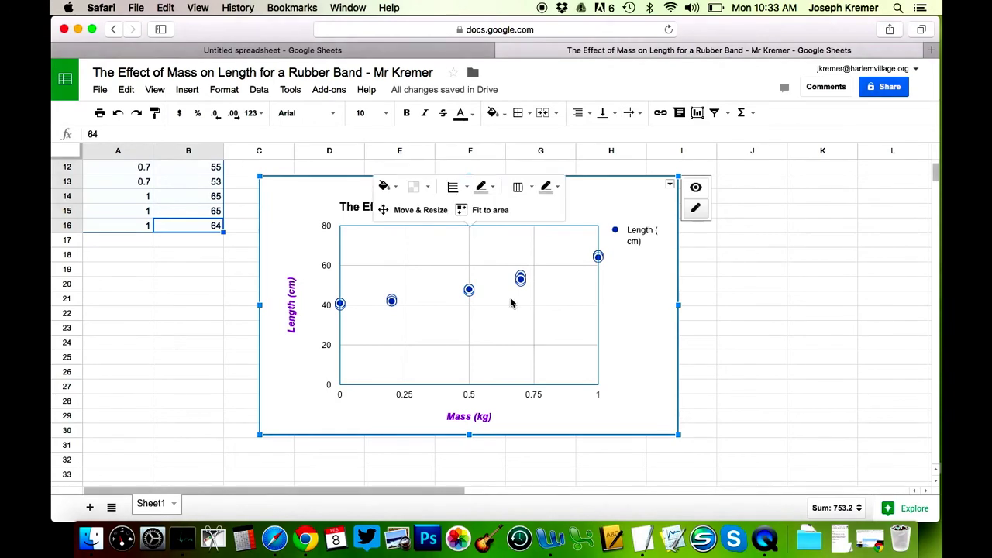
pyautogui.click(636, 306)
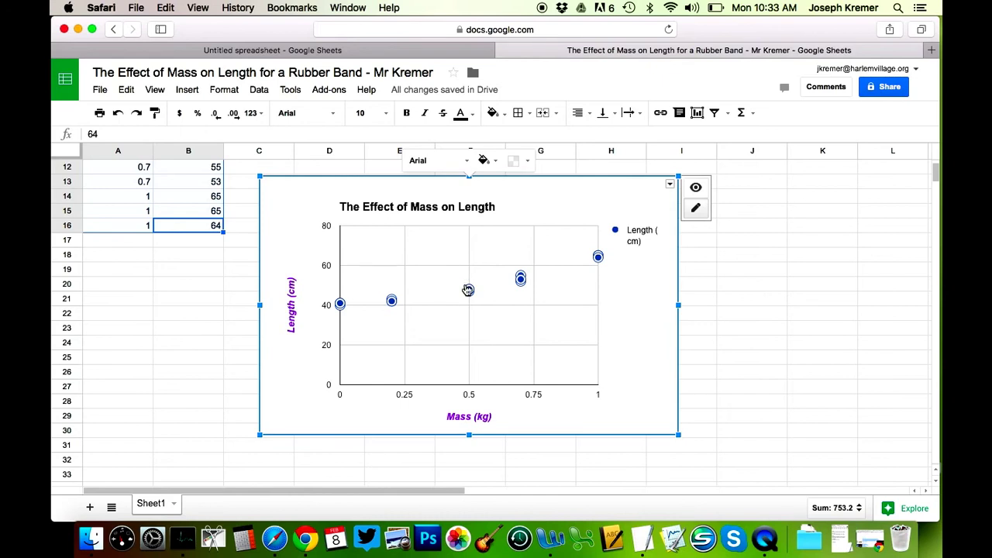
pyautogui.click(435, 246)
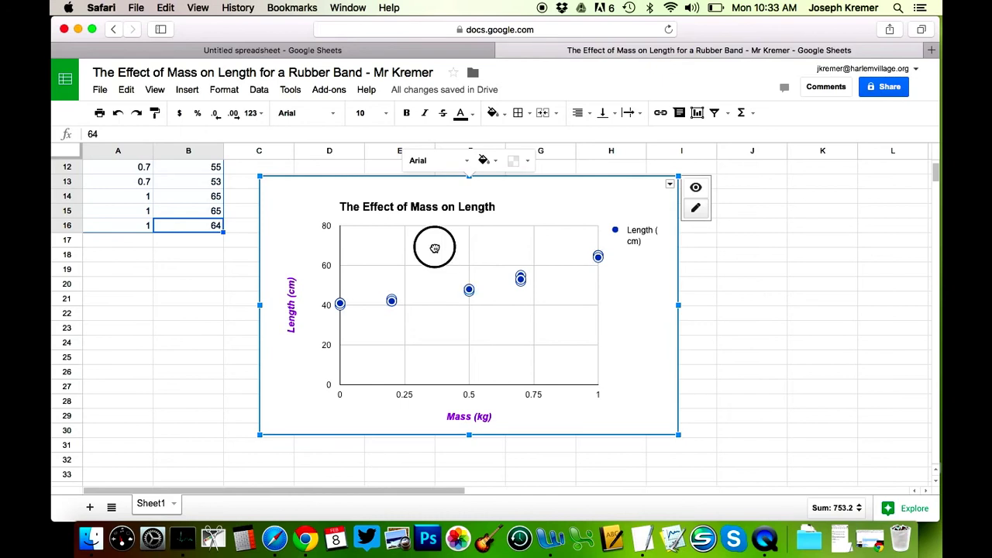
pyautogui.click(288, 214)
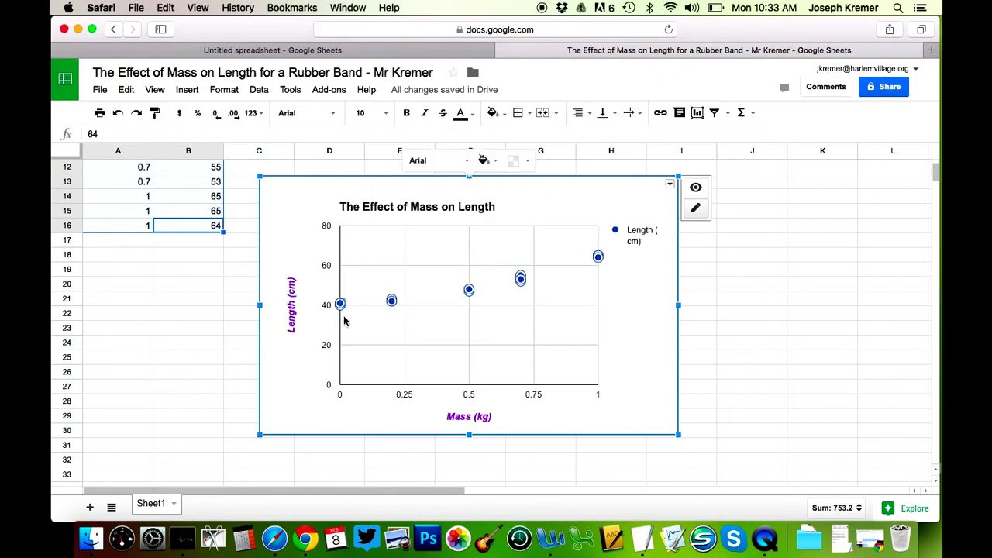
# Add a linear trendline to the Length (cm) data points on the scatter chart
pyautogui.click(471, 290)
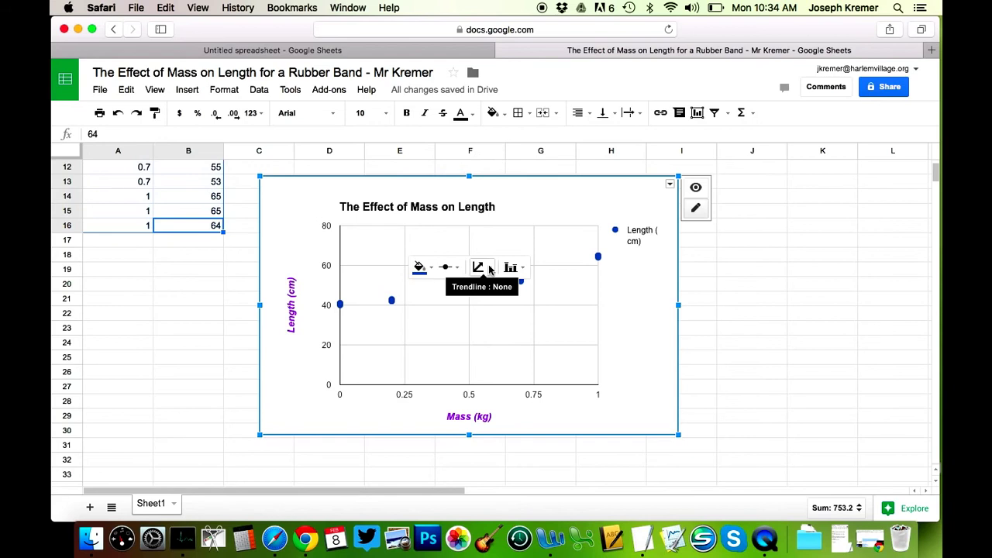
pyautogui.click(558, 271)
pyautogui.click(520, 280)
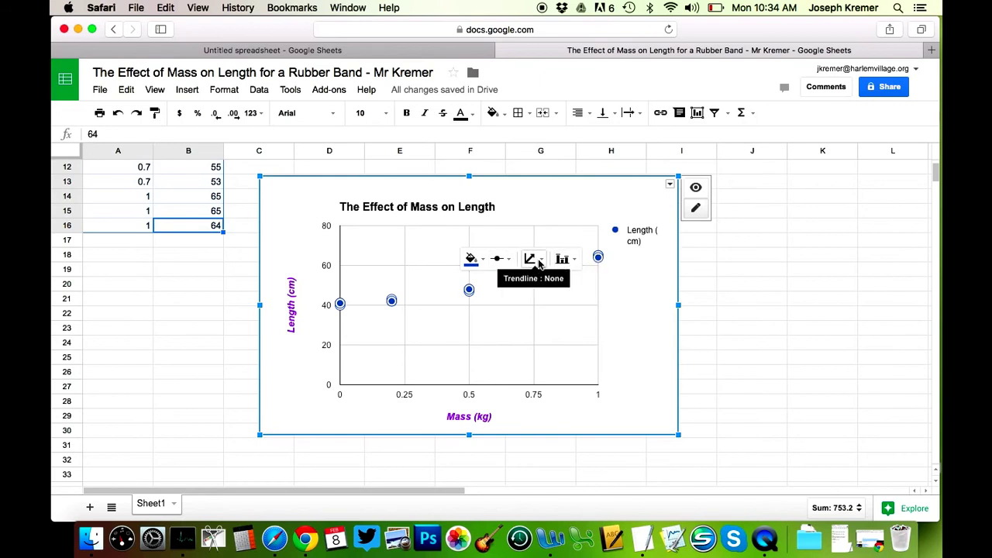
pyautogui.click(539, 265)
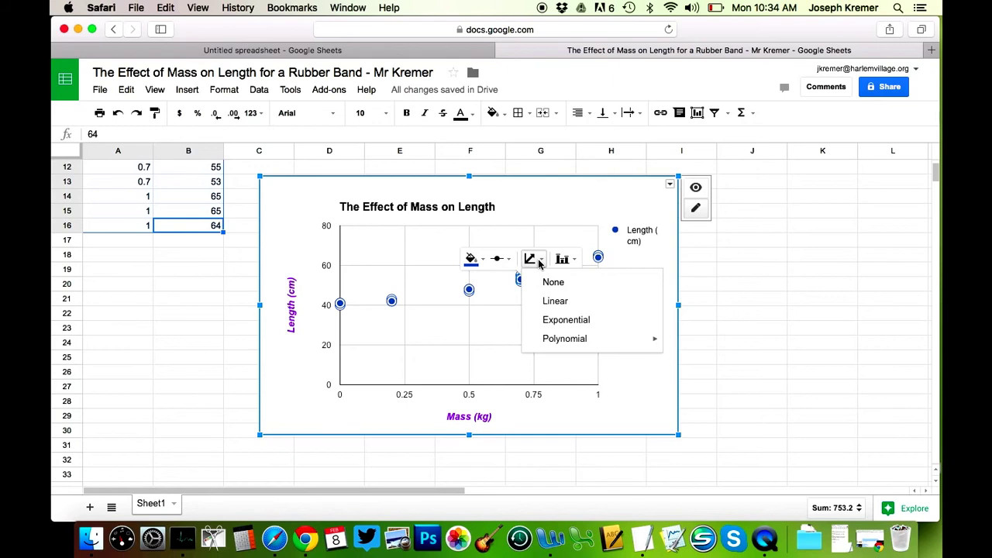
pyautogui.click(604, 304)
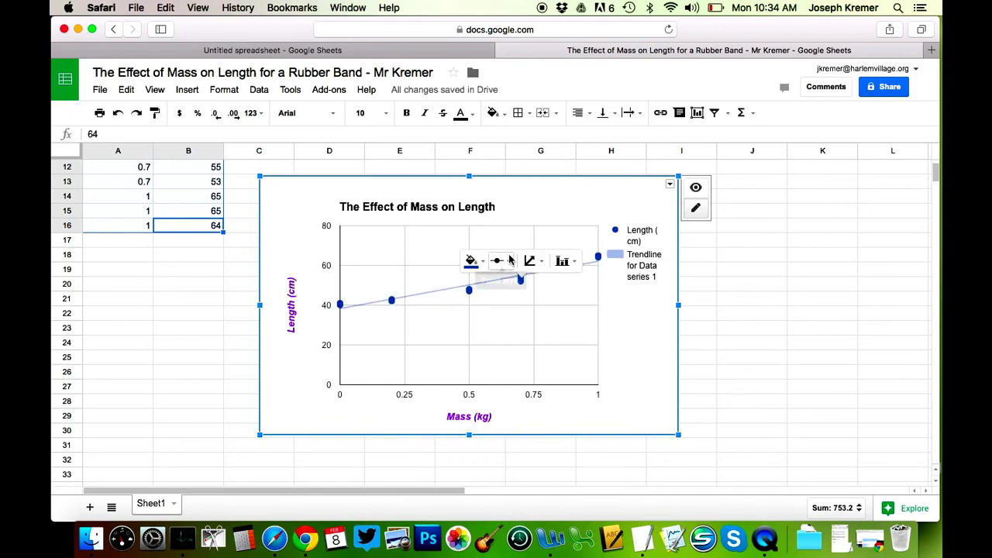
pyautogui.click(621, 335)
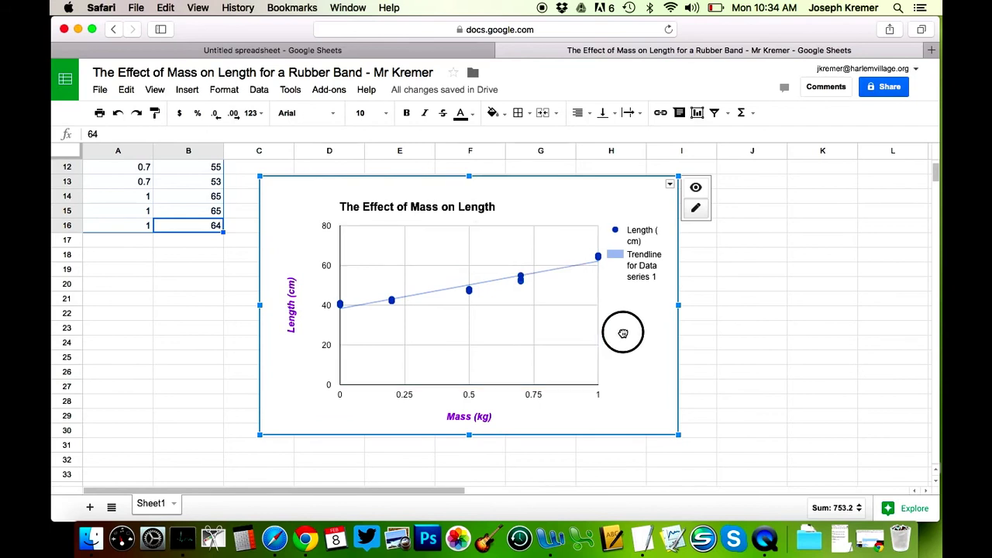
# Change the data series' trendline to a 2nd order polynomial
pyautogui.click(469, 291)
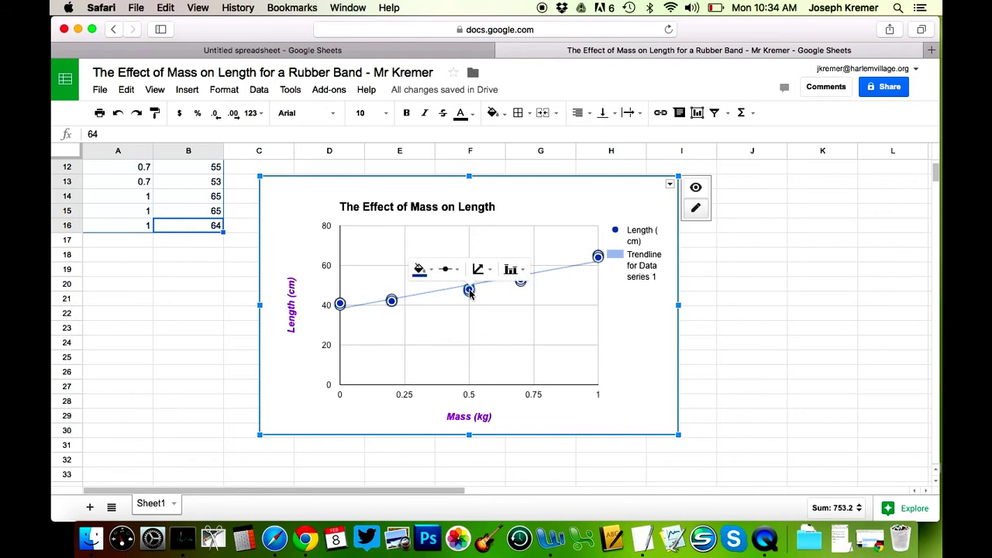
pyautogui.click(479, 270)
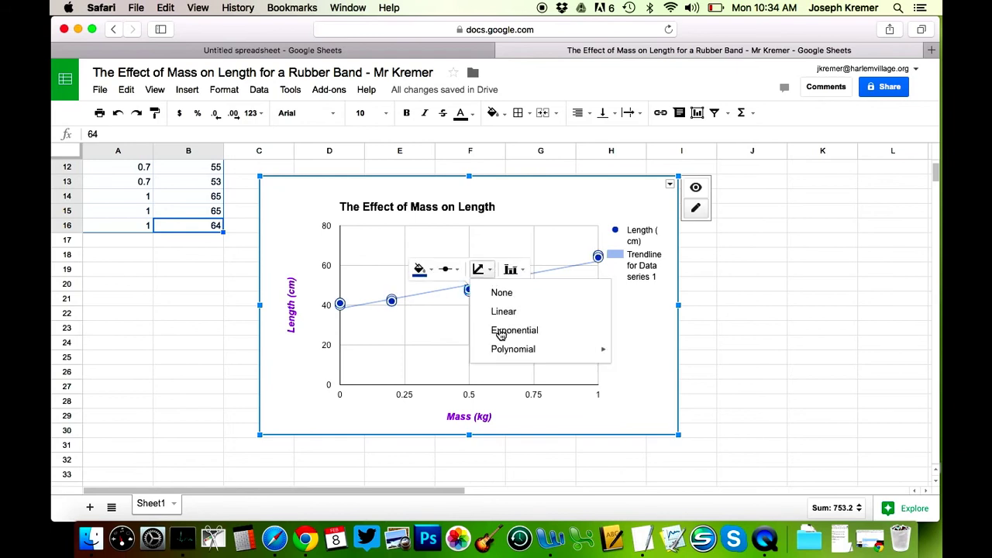
pyautogui.moveTo(508, 357)
pyautogui.moveTo(512, 357)
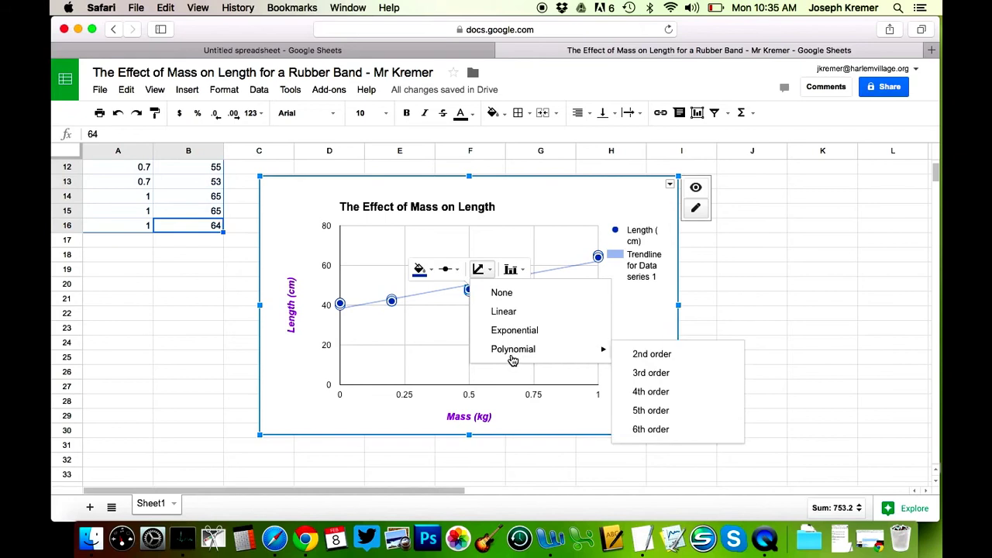
pyautogui.click(649, 357)
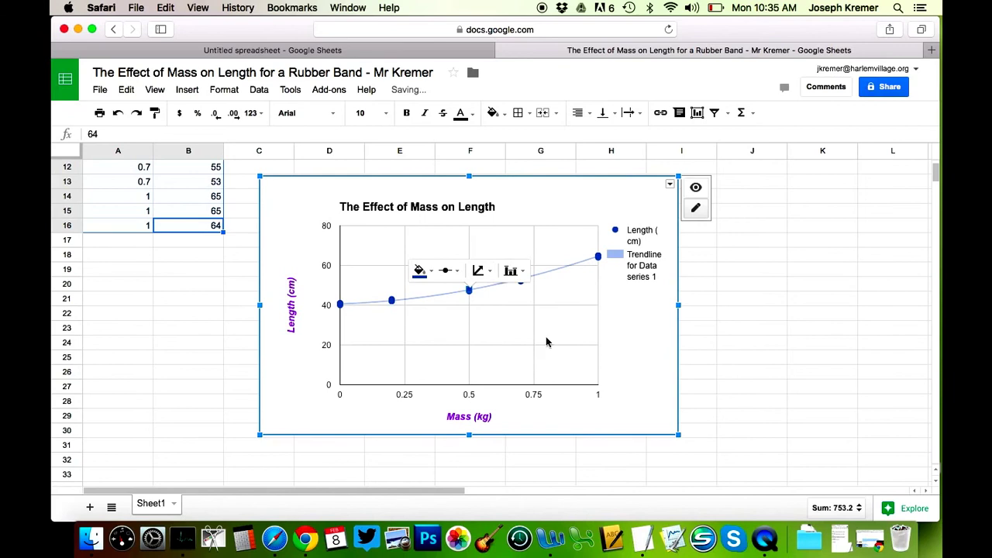
pyautogui.click(640, 333)
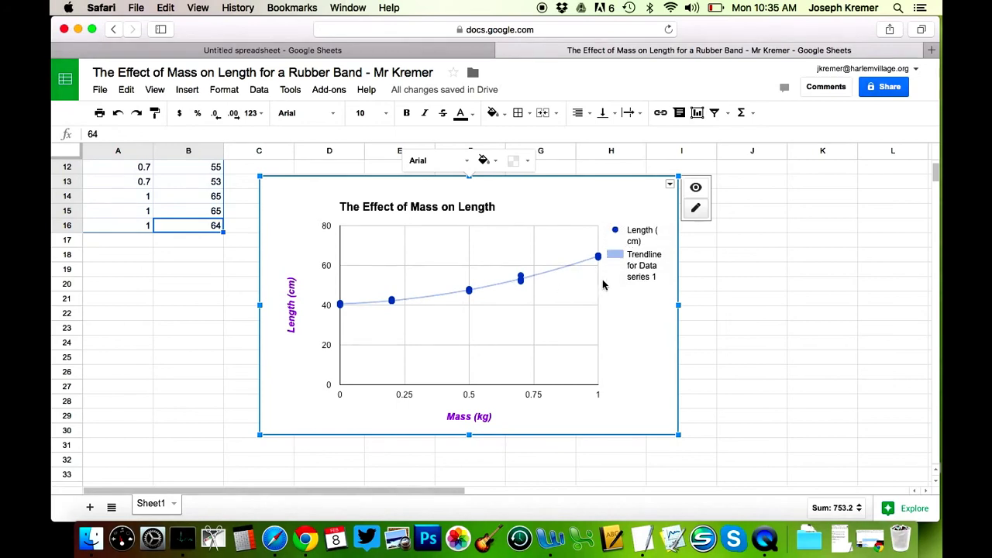
# Set the data series' trendline to linear
pyautogui.click(516, 279)
pyautogui.click(535, 261)
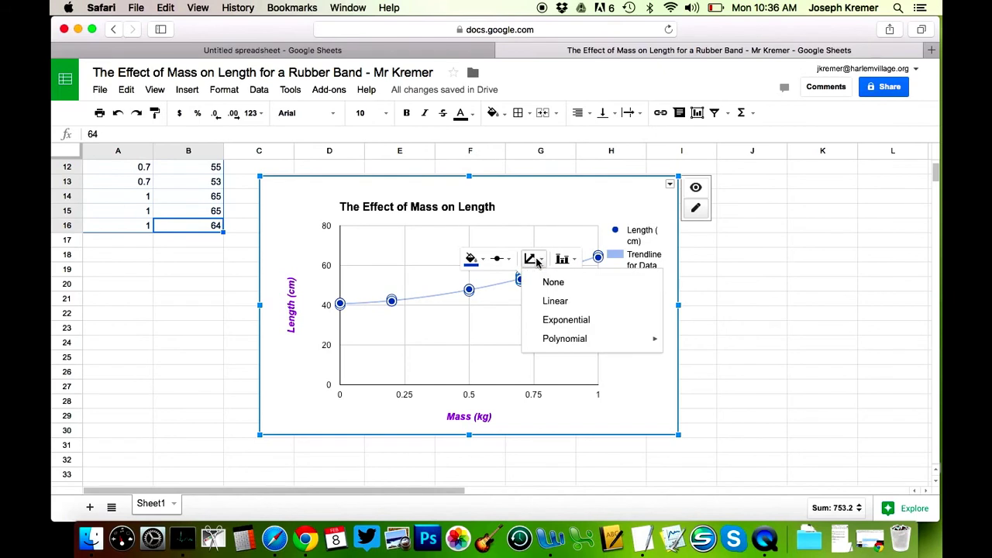
pyautogui.click(555, 301)
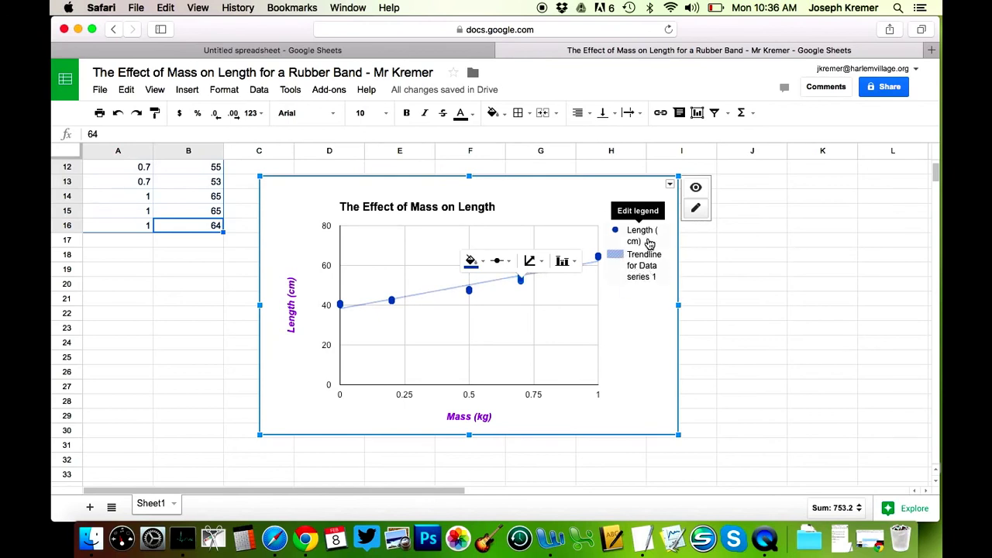
# Open the advanced chart editor and examine the customization settings for the chart, axes, series and trendline
pyautogui.click(671, 185)
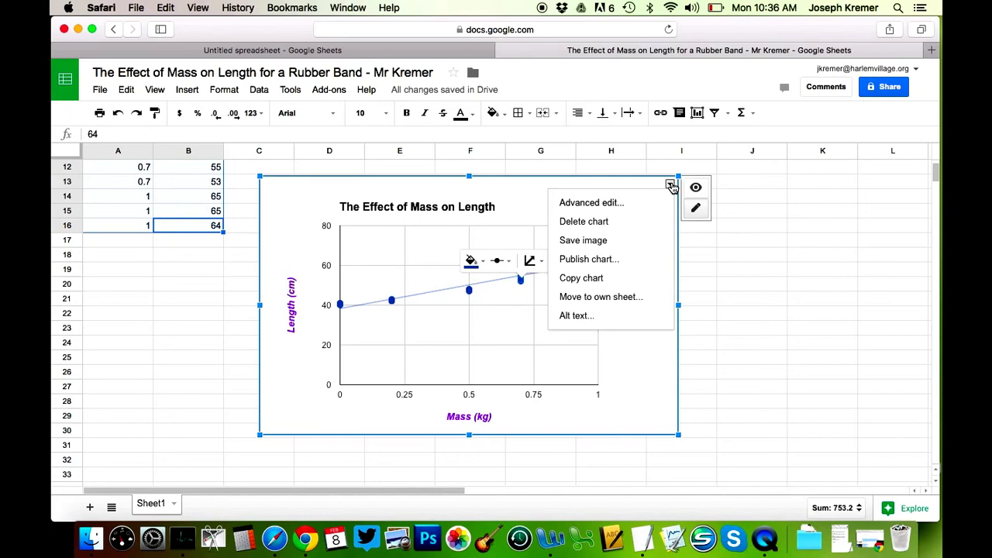
pyautogui.click(631, 206)
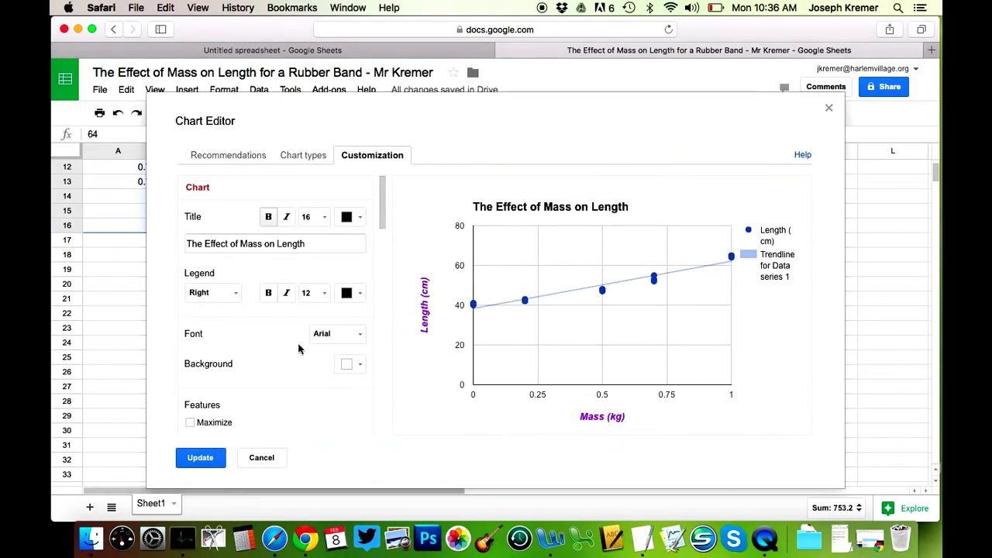
pyautogui.scroll(-2, 299, 349)
pyautogui.scroll(2, 299, 349)
pyautogui.scroll(-3, 300, 348)
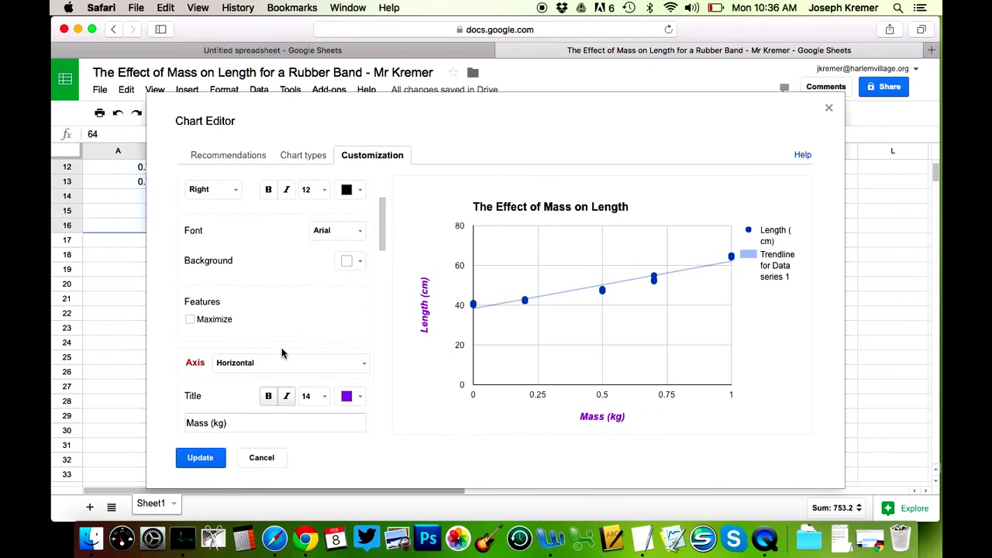
pyautogui.scroll(-2, 281, 348)
pyautogui.scroll(-5, 281, 353)
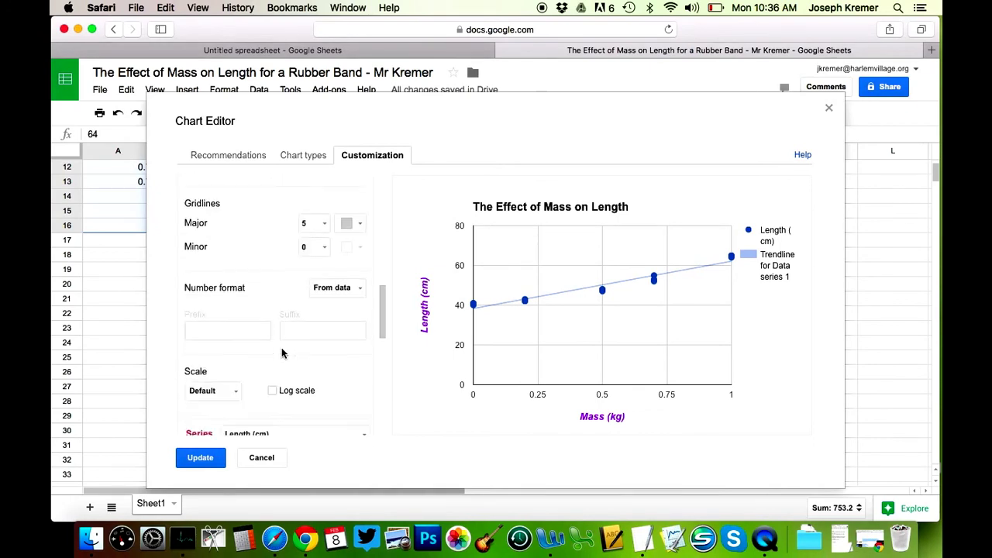
pyautogui.scroll(-2, 282, 352)
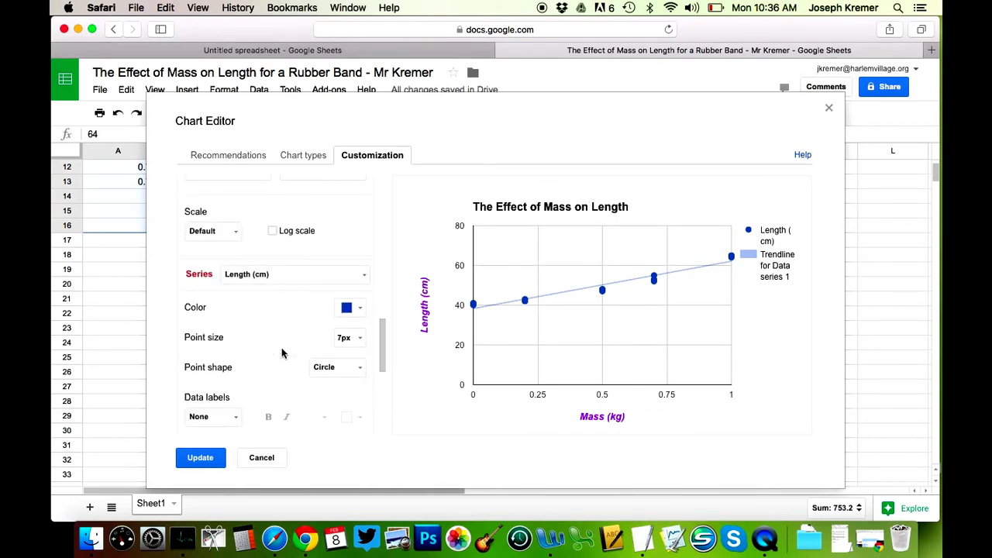
pyautogui.scroll(-6, 281, 353)
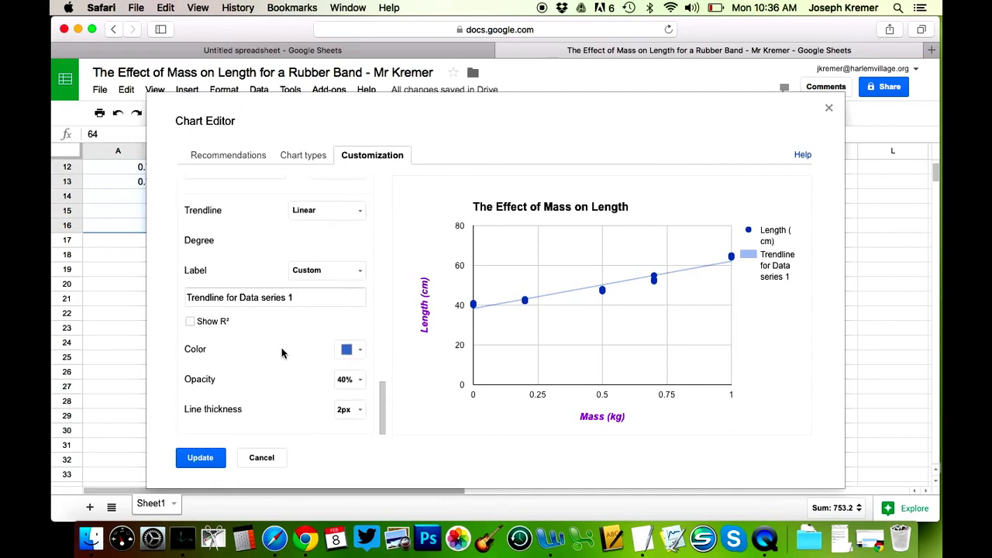
pyautogui.scroll(15, 281, 352)
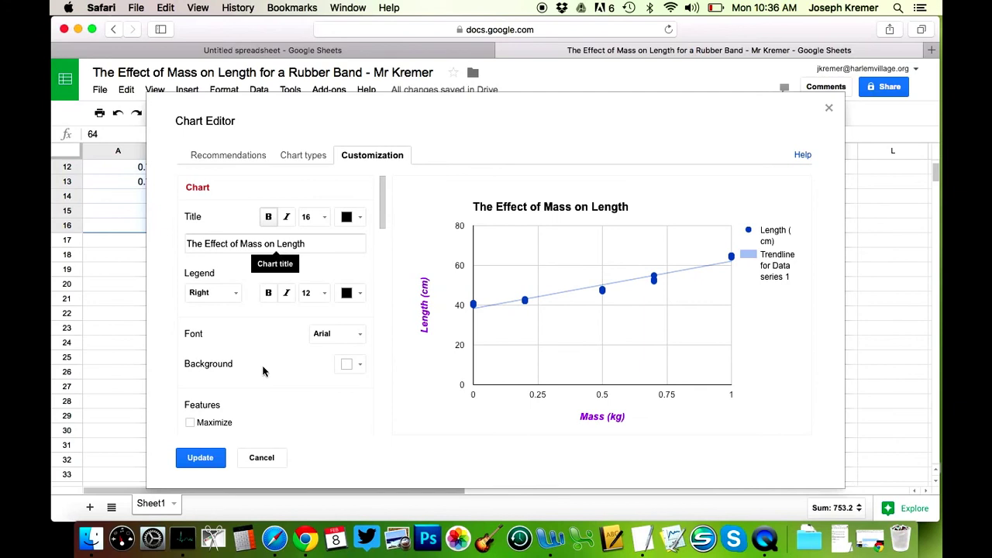
# Set the linear trendline's label to use its equation
pyautogui.scroll(-8, 263, 371)
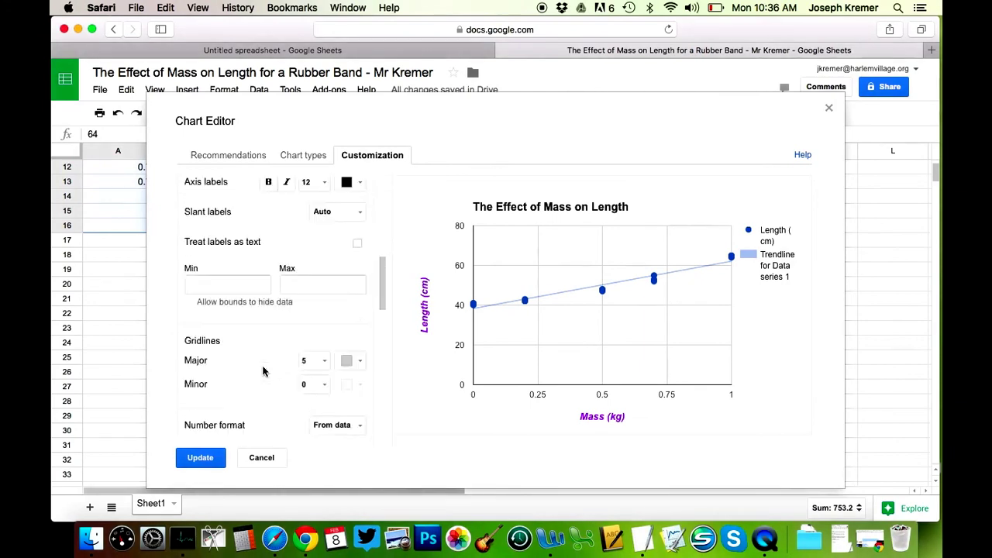
pyautogui.scroll(-10, 263, 371)
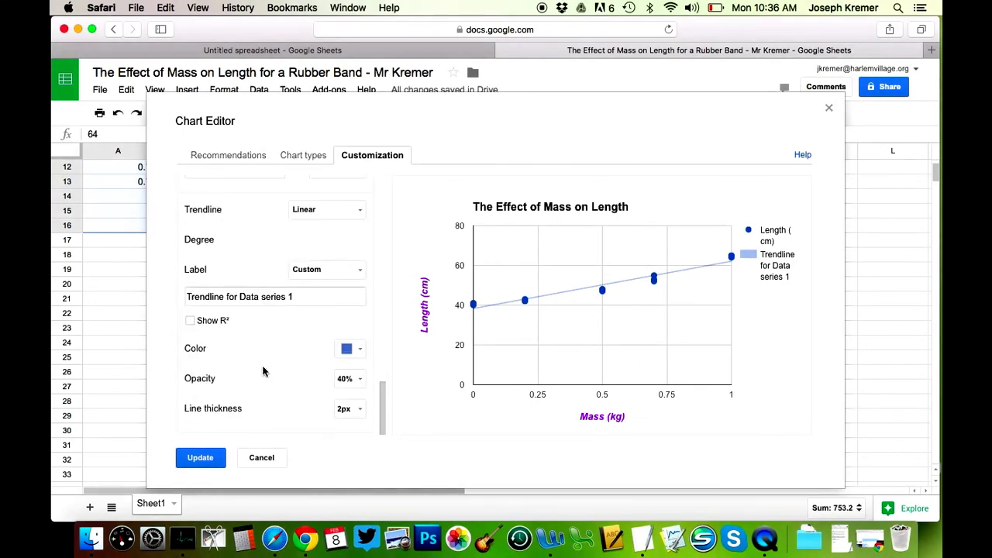
pyautogui.click(361, 214)
pyautogui.click(362, 214)
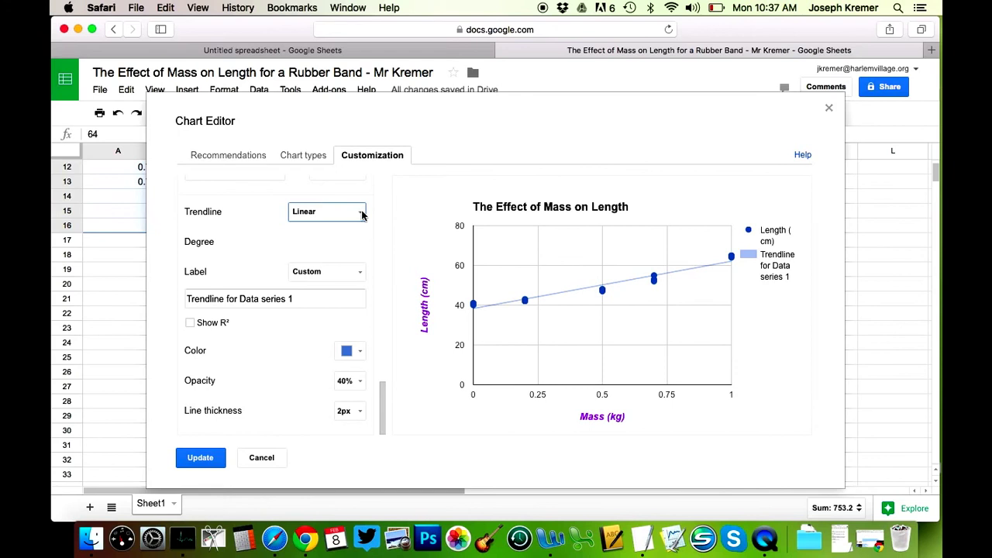
pyautogui.click(357, 273)
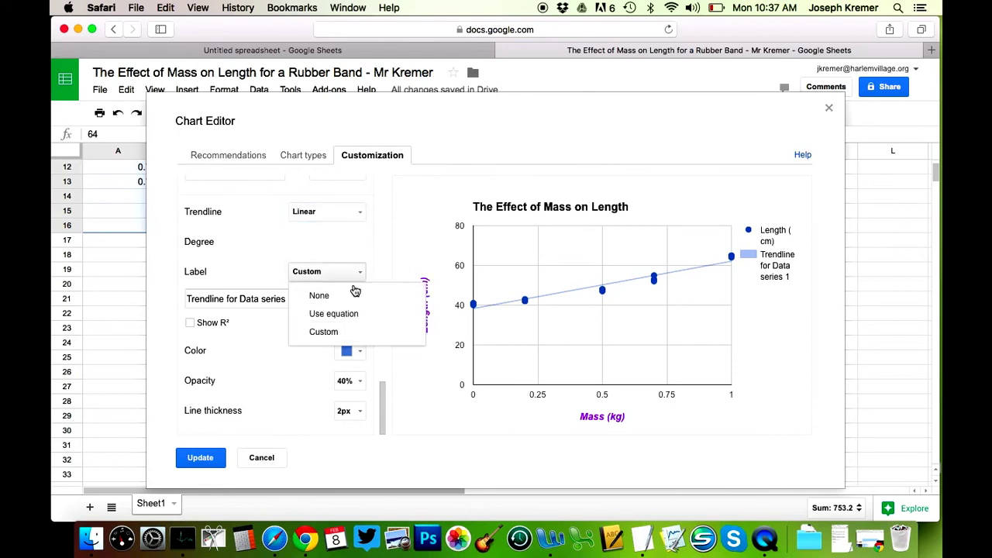
pyautogui.click(345, 321)
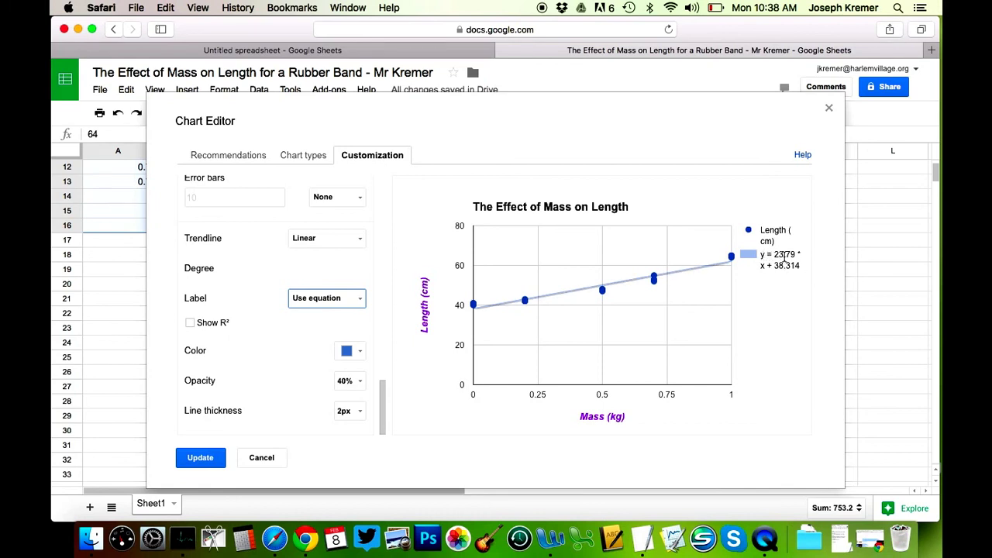
# Give the linear trendline the custom label "length = 24 cm/kg * mass + 38cm" and update the chart
pyautogui.click(359, 298)
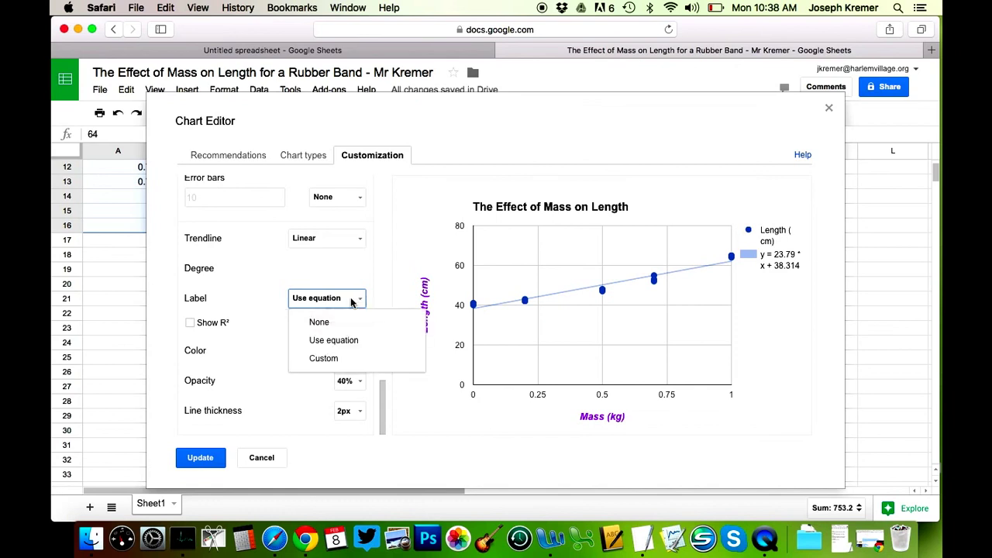
pyautogui.click(341, 359)
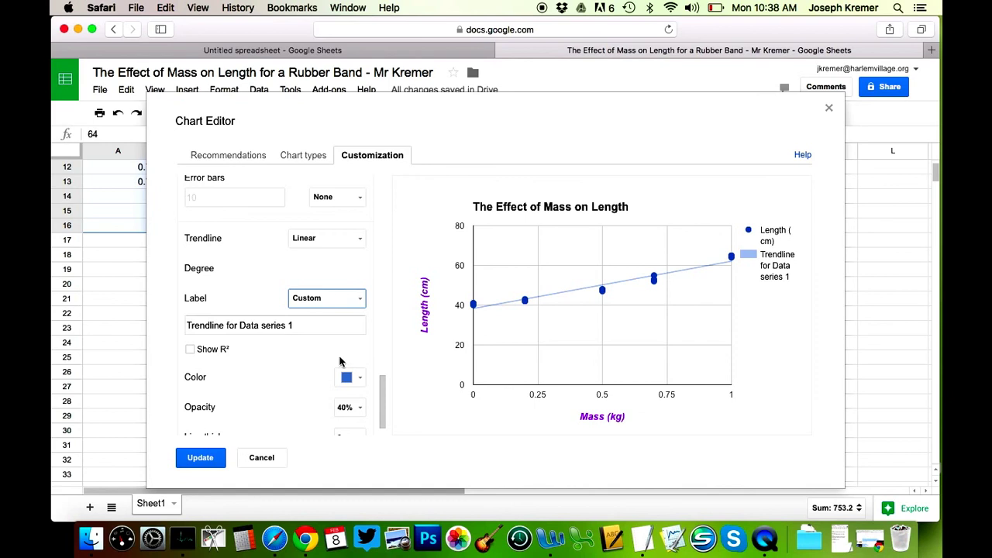
pyautogui.click(275, 324)
pyautogui.press('super+a')
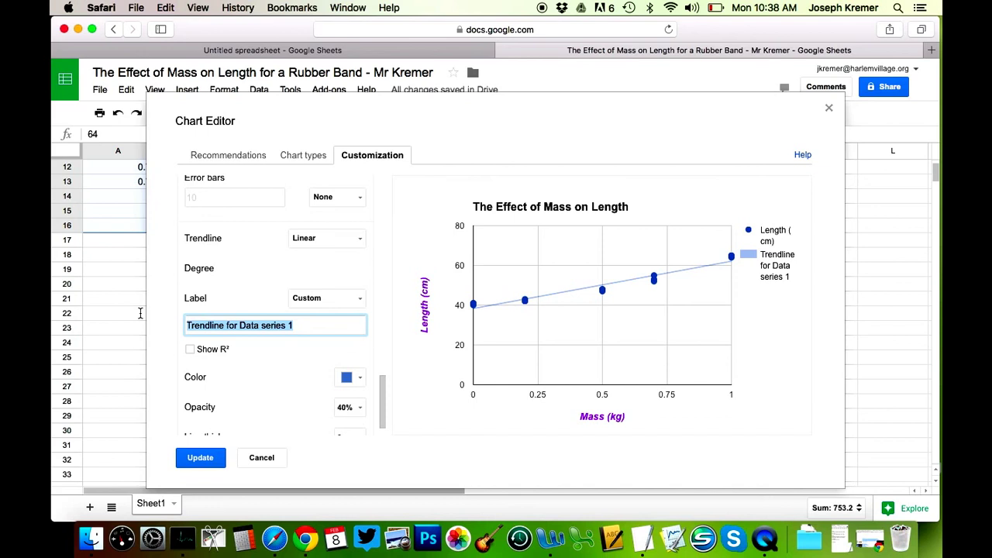
pyautogui.write('leng')
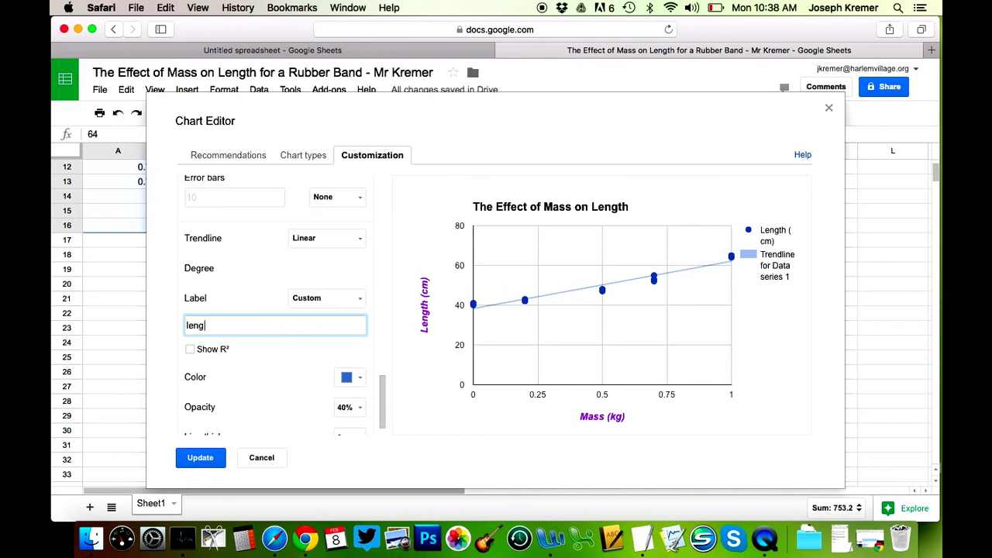
pyautogui.write('th =')
pyautogui.write('24')
pyautogui.write('cm/kg  *')
pyautogui.write('mass')
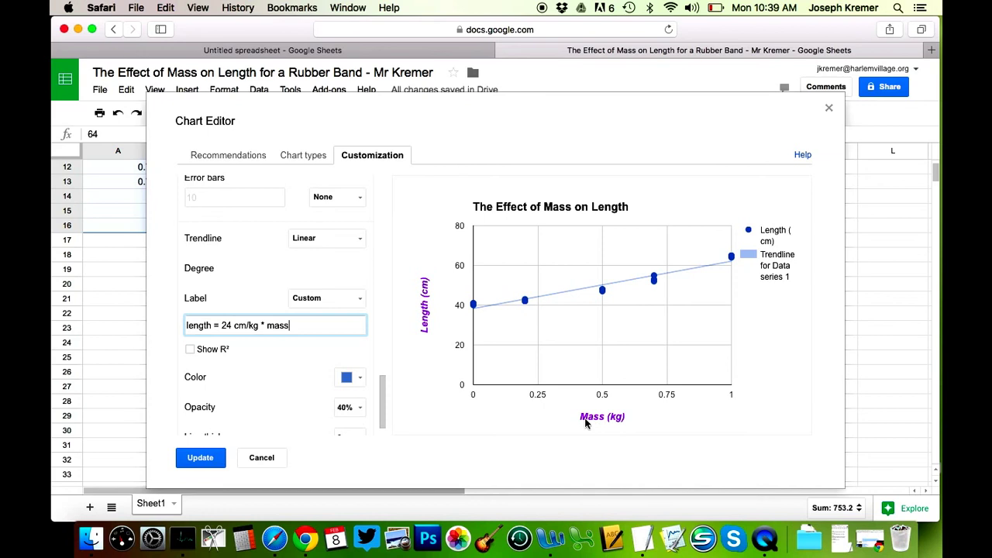
pyautogui.write('+ 38cm')
pyautogui.click(200, 458)
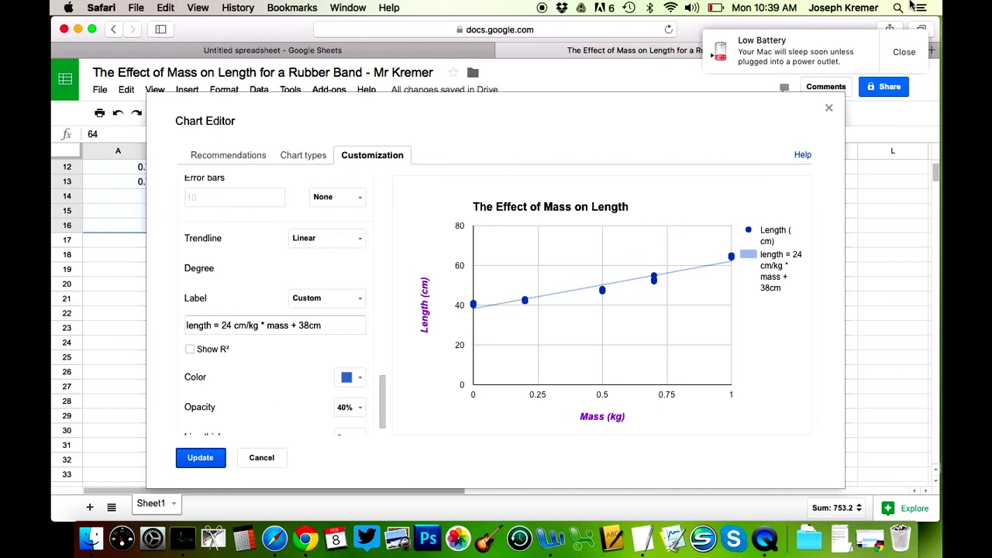
pyautogui.click(904, 52)
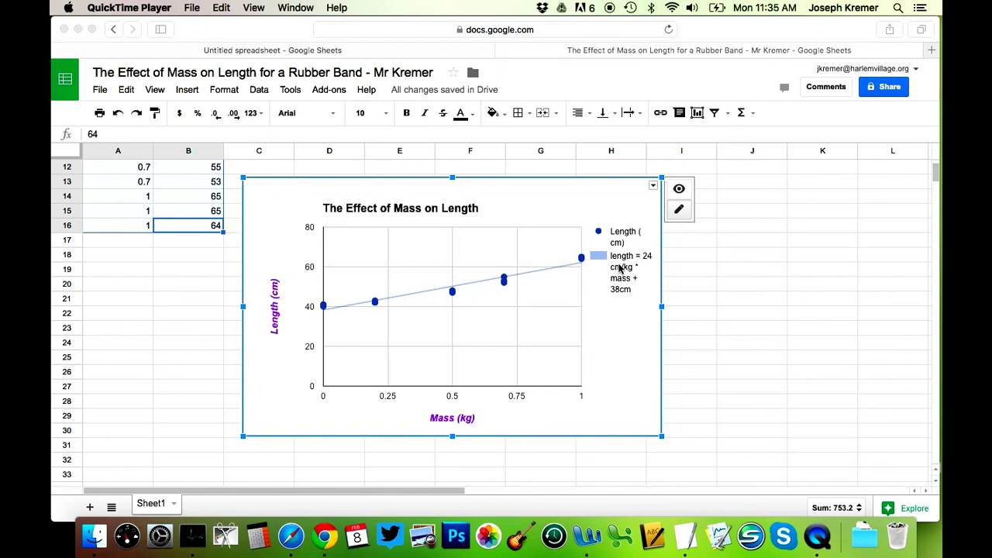
# Position the chart's legend inside the plot area
pyautogui.click(620, 268)
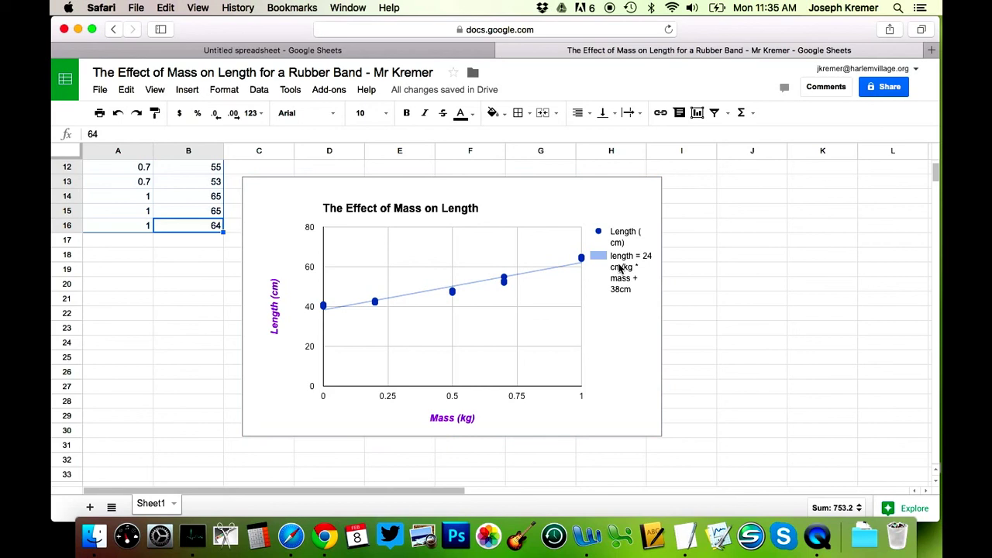
pyautogui.click(626, 270)
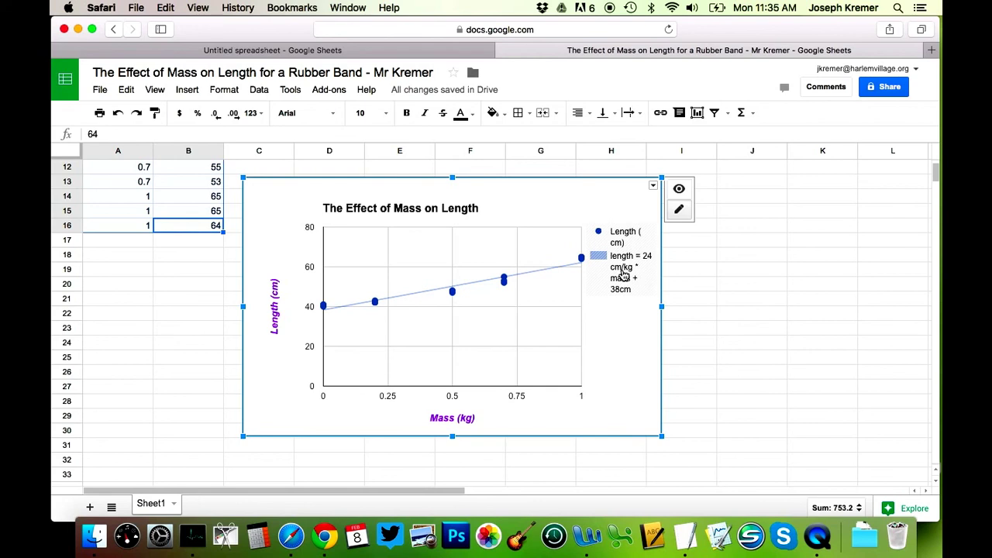
pyautogui.click(623, 273)
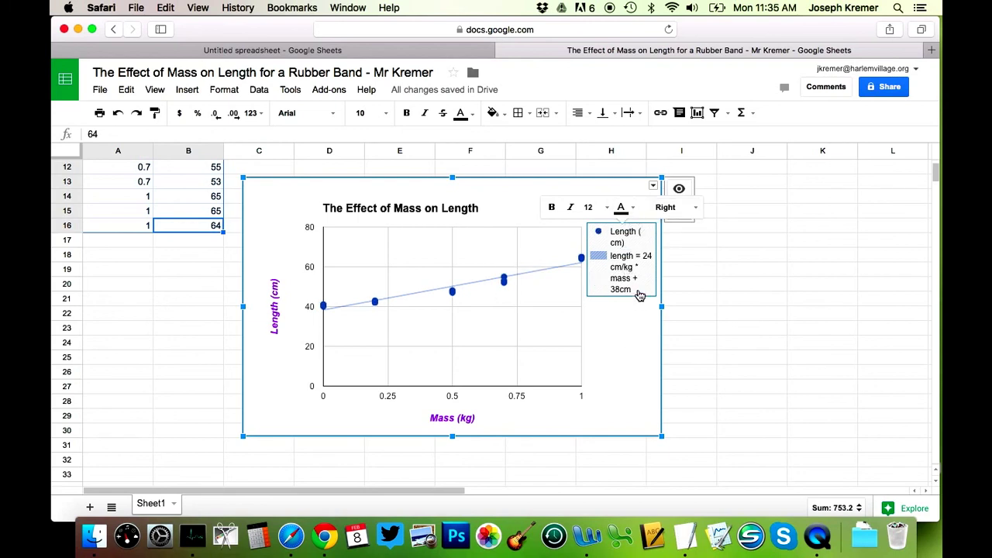
pyautogui.click(691, 211)
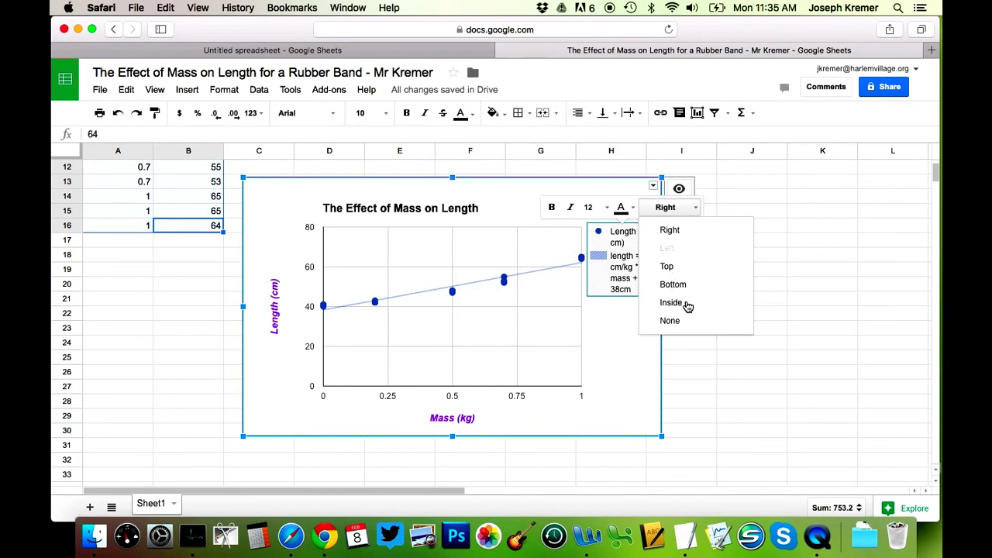
pyautogui.click(687, 307)
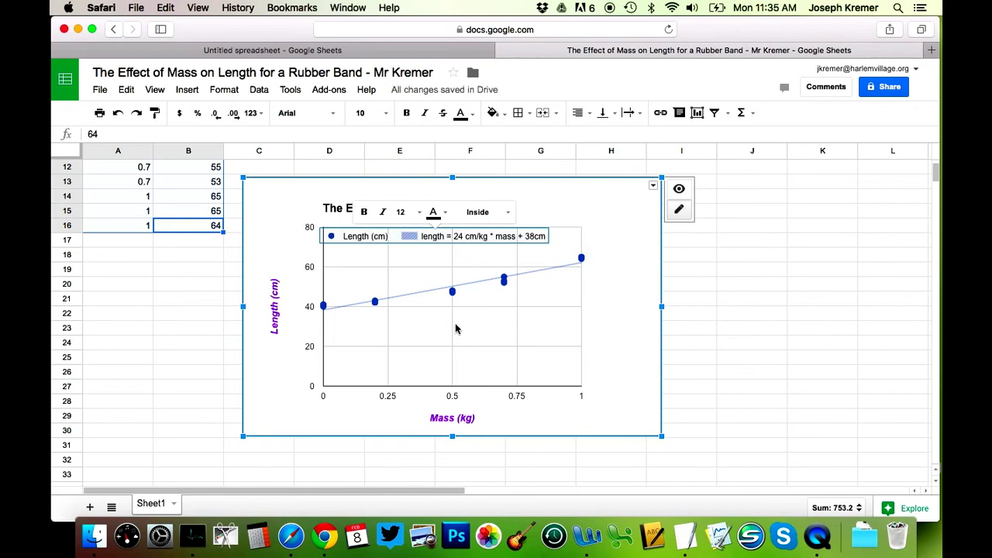
# Change the trendline's line color to purple directly on the chart
pyautogui.click(419, 291)
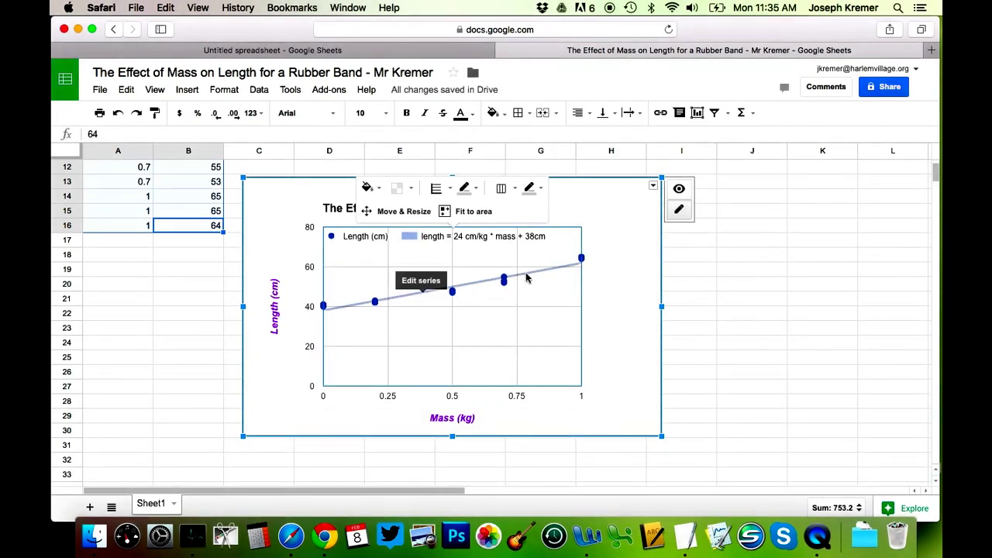
pyautogui.click(423, 296)
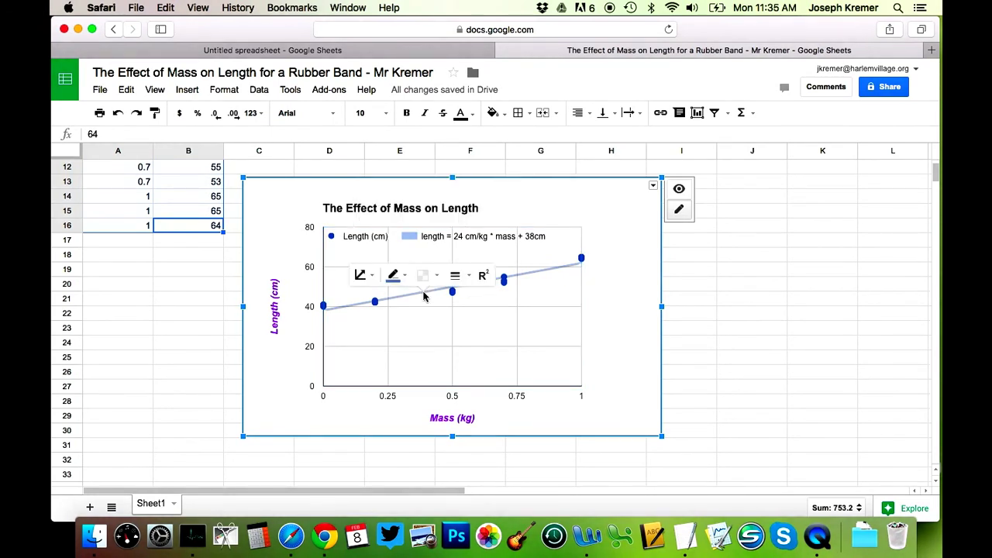
pyautogui.click(395, 276)
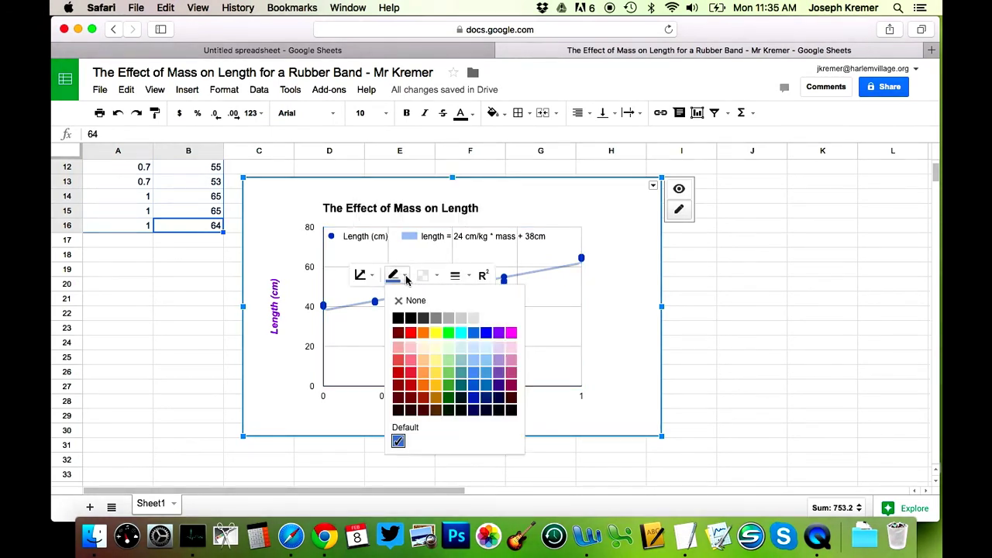
pyautogui.click(509, 335)
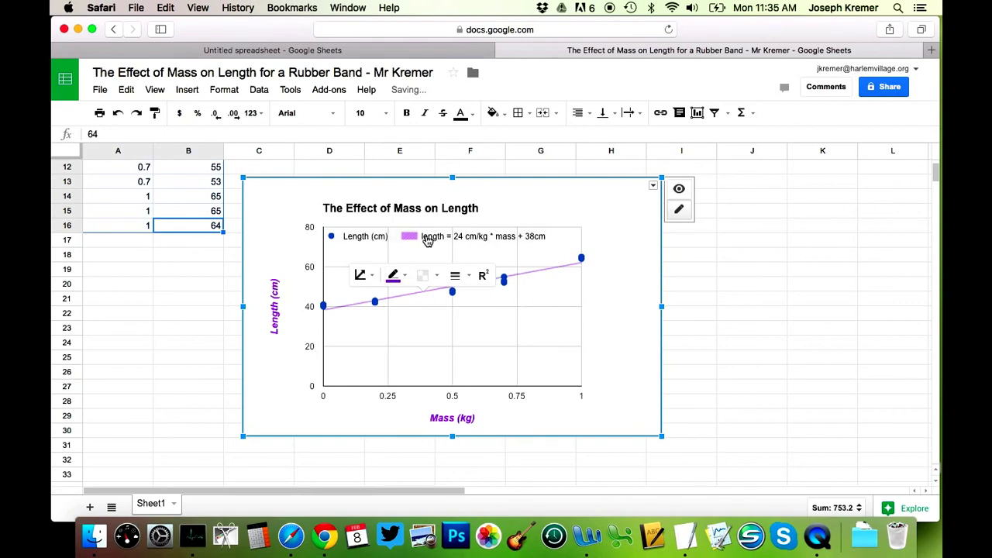
pyautogui.click(554, 358)
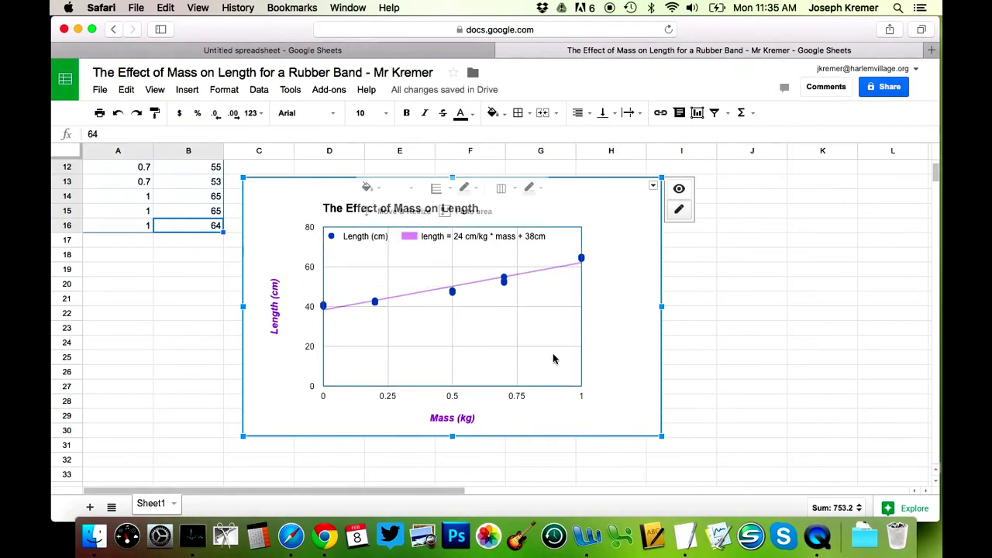
pyautogui.click(616, 331)
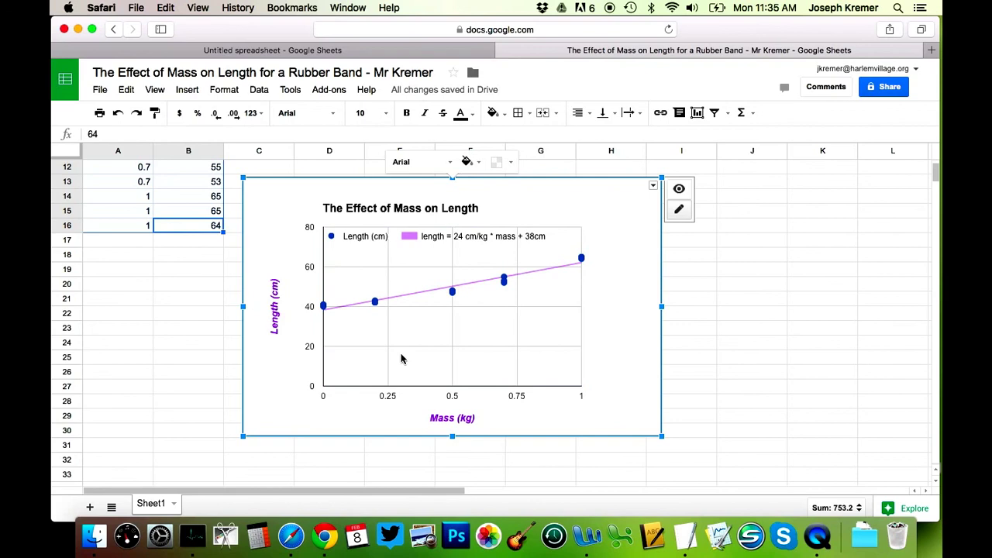